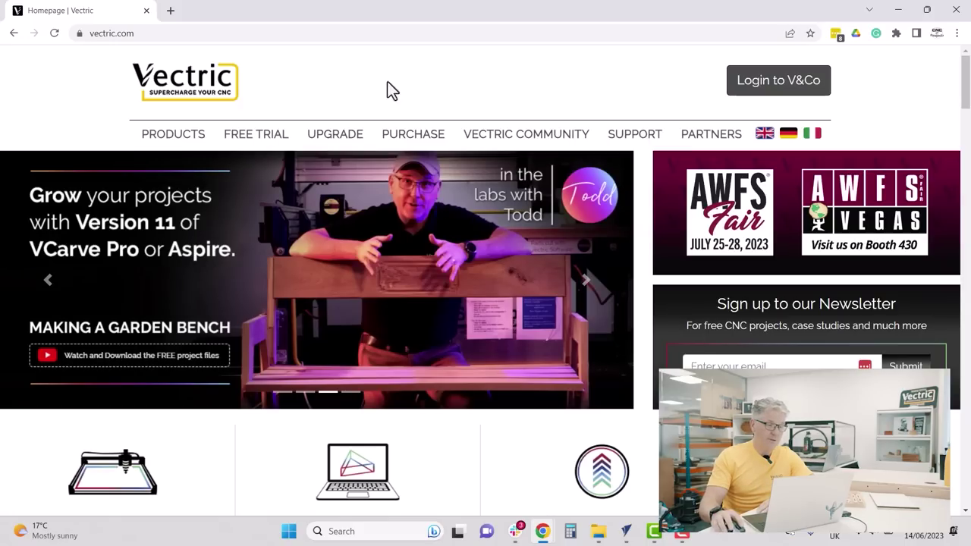
Step: Open the VCarve Desktop free trial page, view its download sign-up form, and dismiss the form
mouse_move(250, 142)
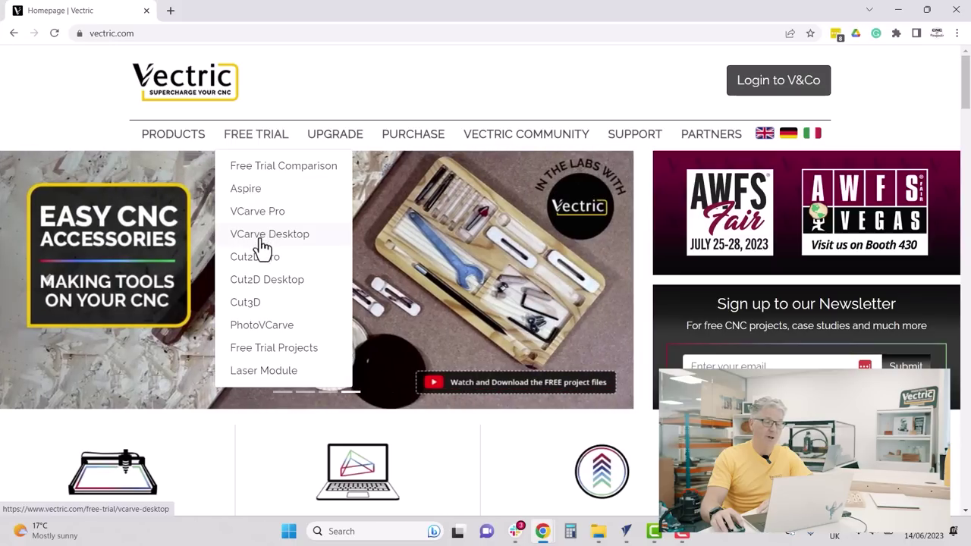
left_click(261, 241)
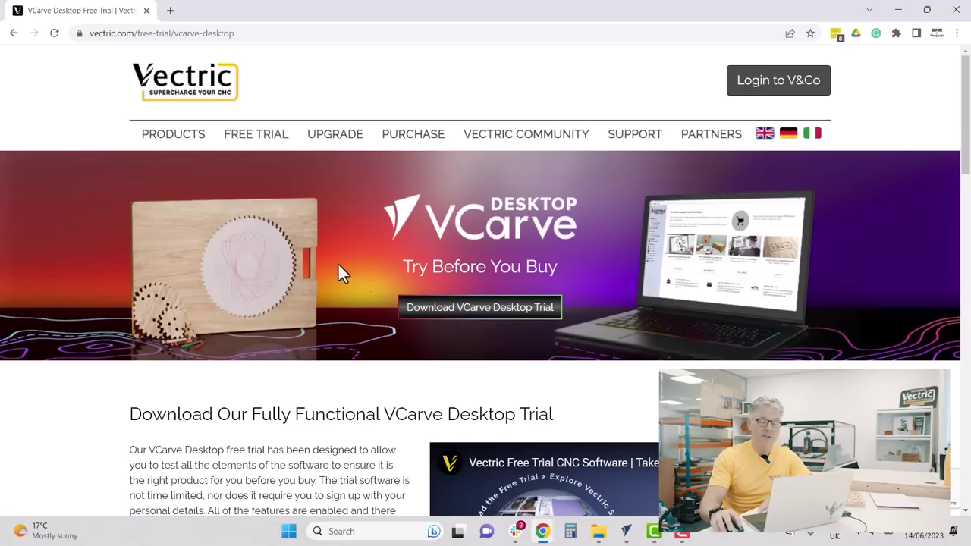
scroll(450, 265, "down", 2)
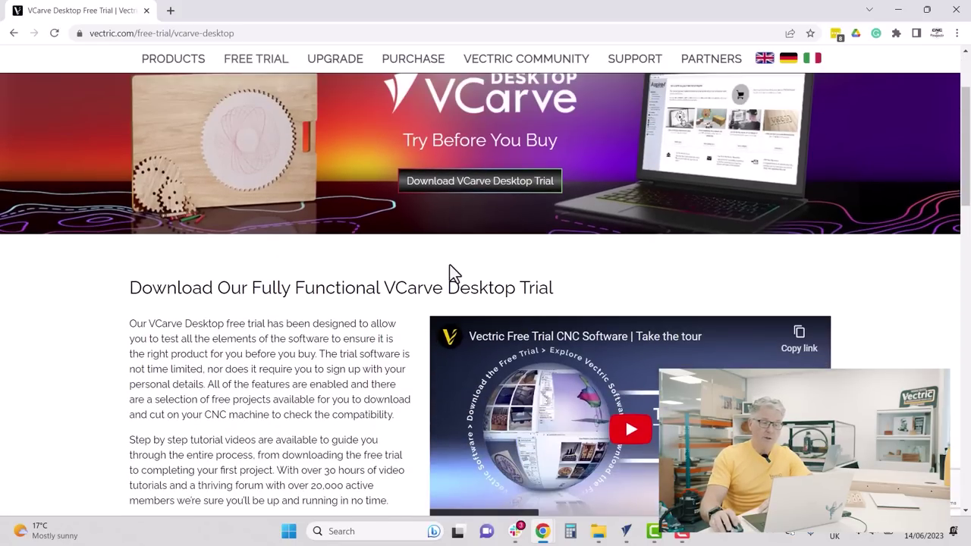
scroll(450, 265, "up", 1)
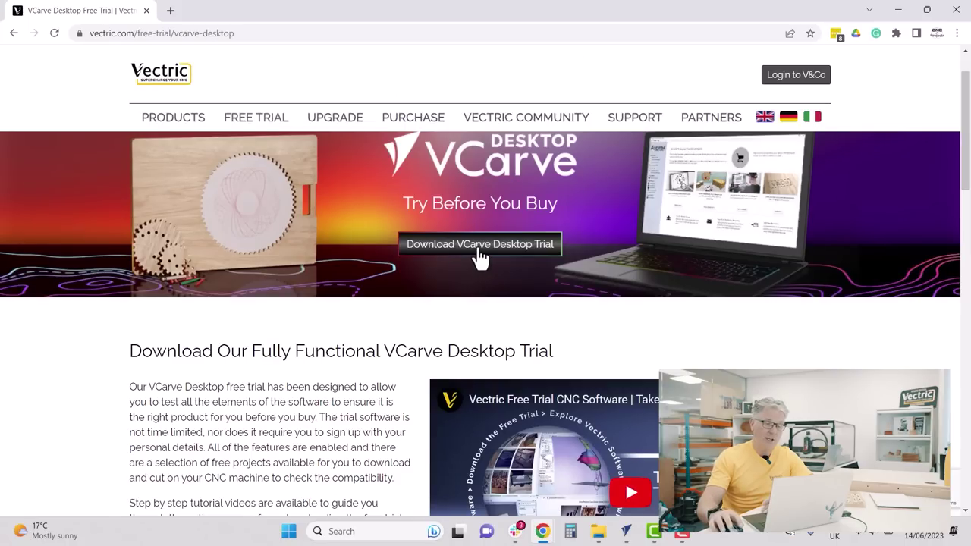
left_click(480, 244)
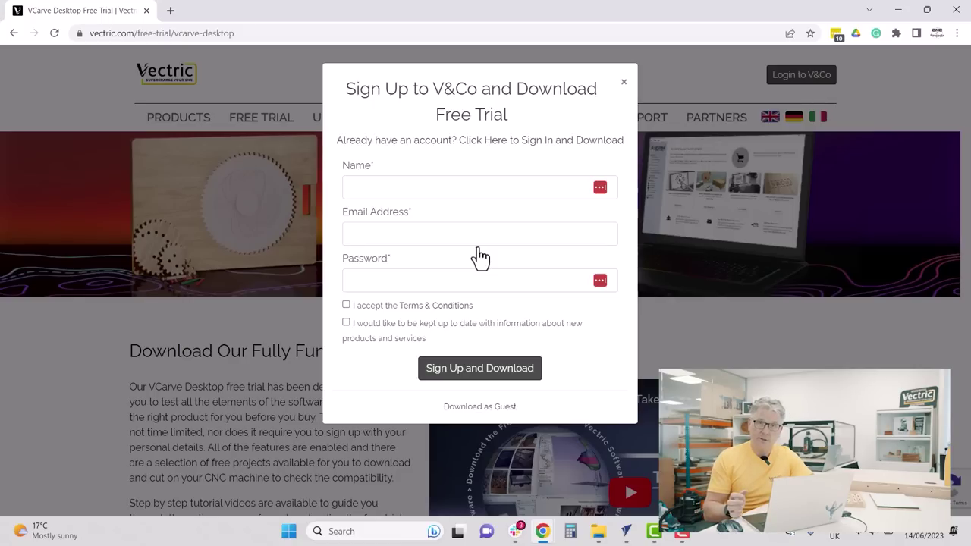
left_click(251, 76)
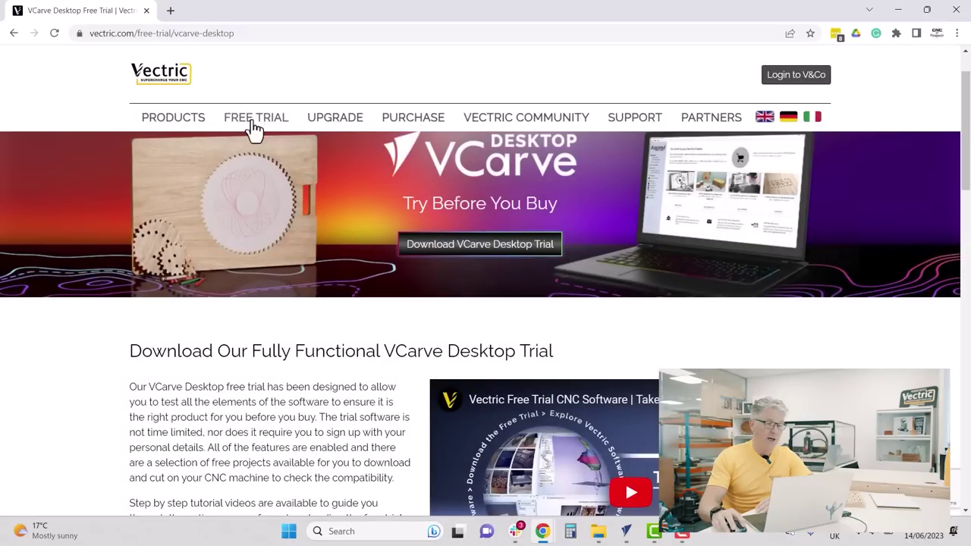
Step: Open the Free Trial Projects page and browse the collection of compatible projects
mouse_move(252, 126)
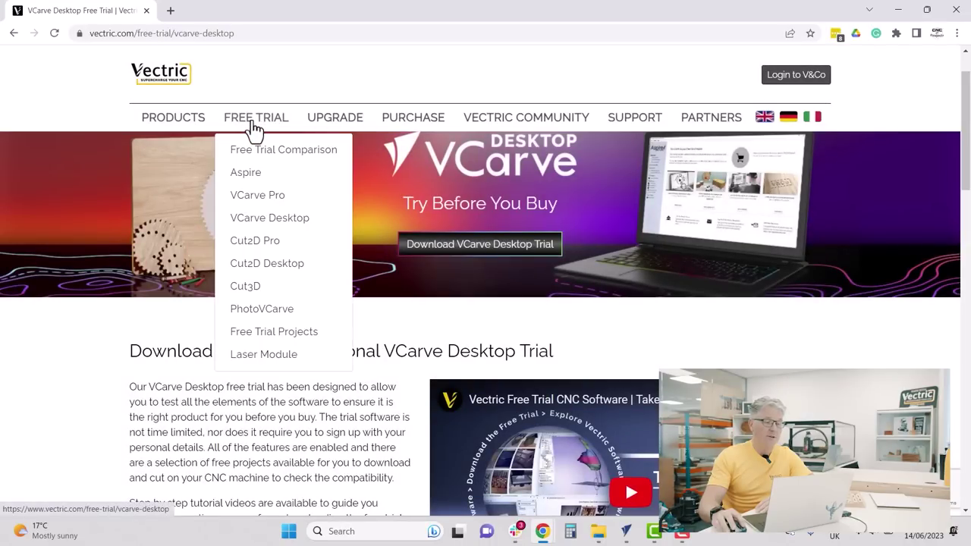
left_click(274, 334)
scroll(361, 395, "down", 7)
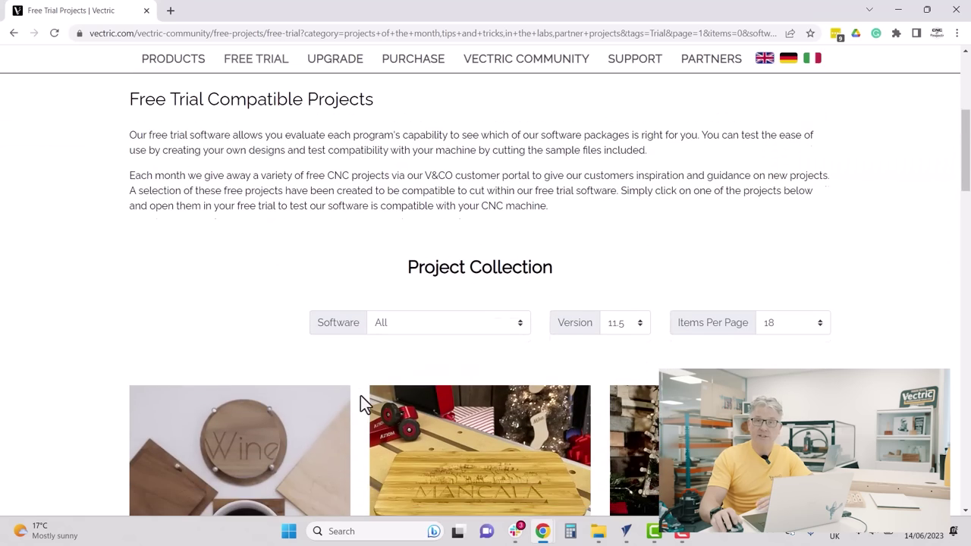
scroll(361, 395, "down", 5)
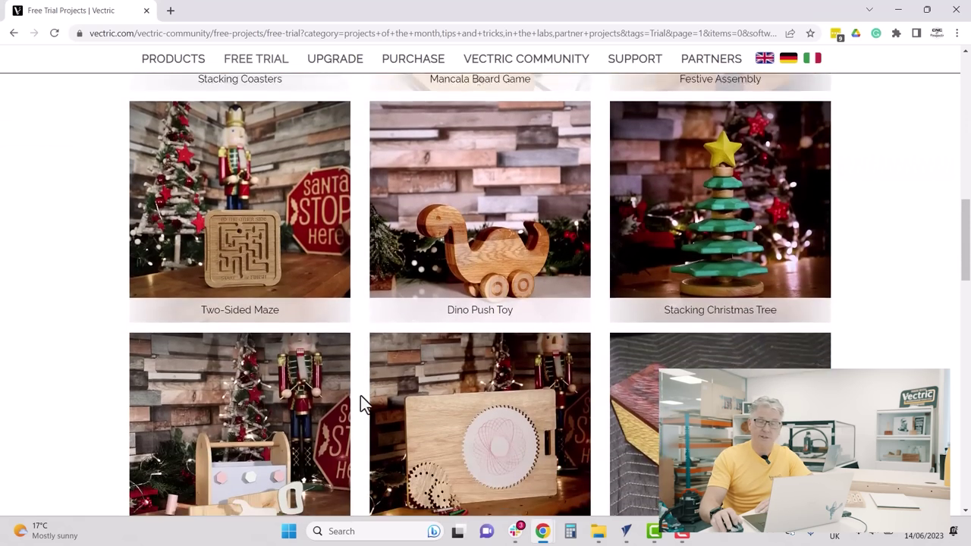
scroll(360, 396, "up", 12)
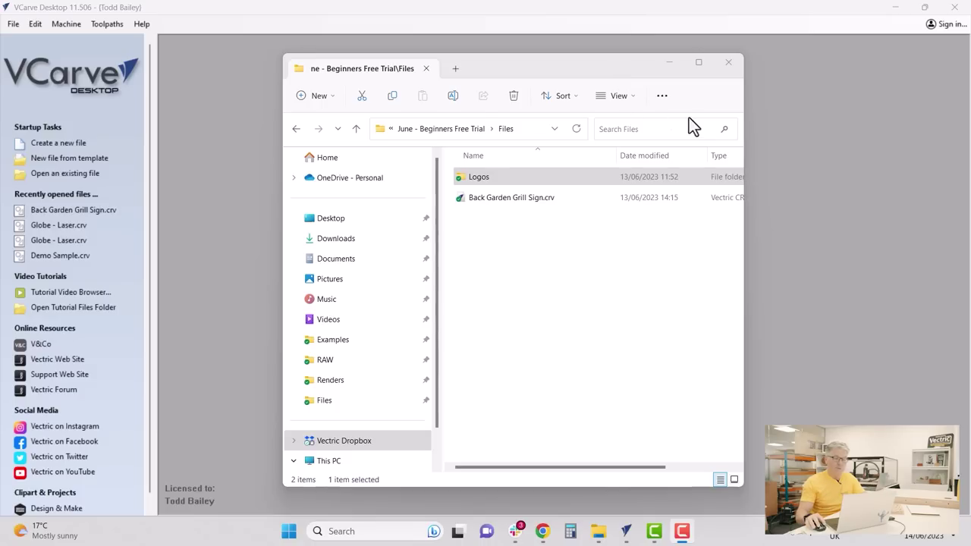
Step: Open the home.html page from the Logos folder in the browser
left_click(468, 181)
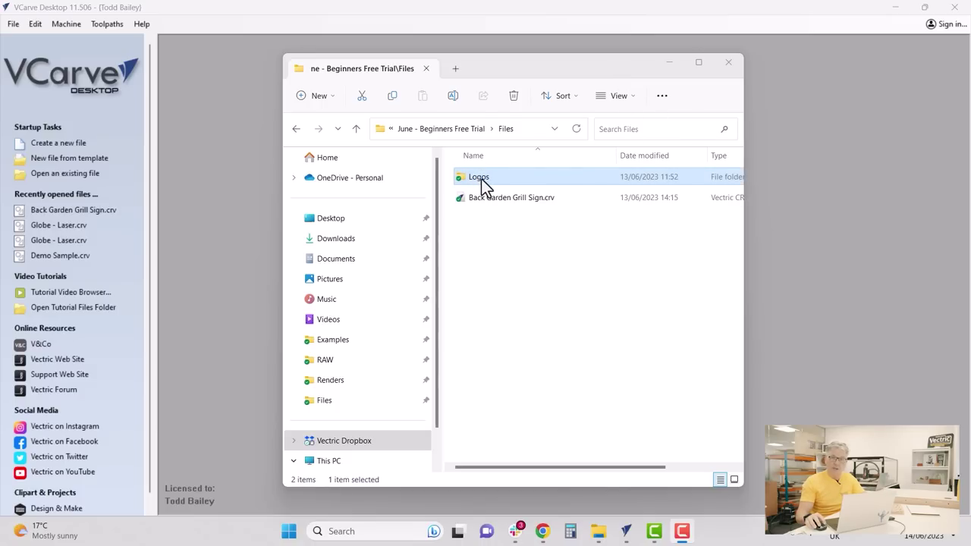
double_click(481, 180)
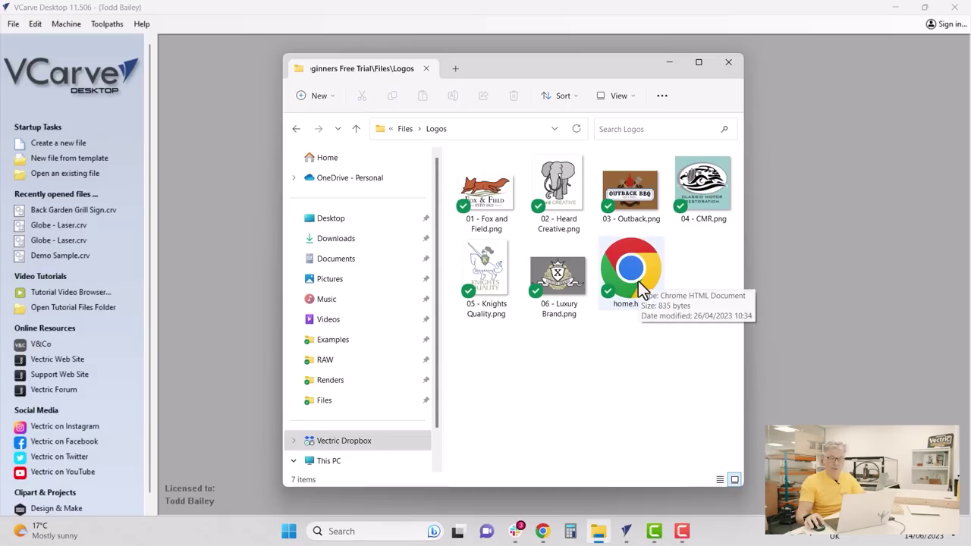
double_click(638, 281)
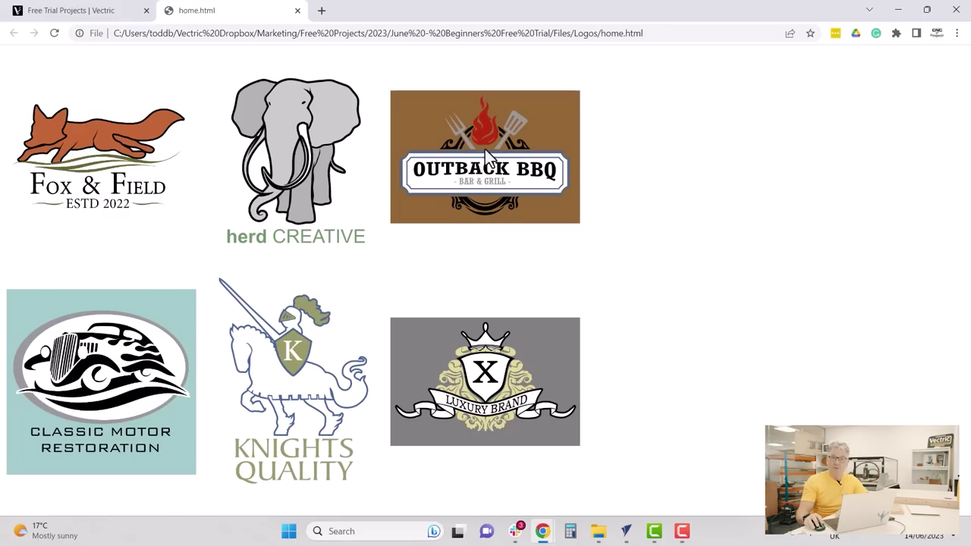
Step: Copy the Outback BBQ logo image from the web page and switch to VCarve Desktop
right_click(485, 149)
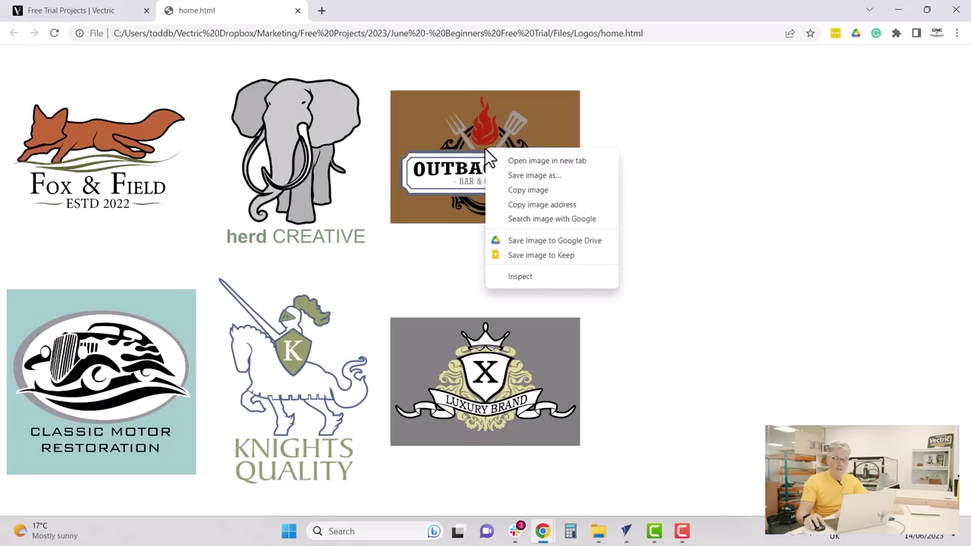
left_click(516, 191)
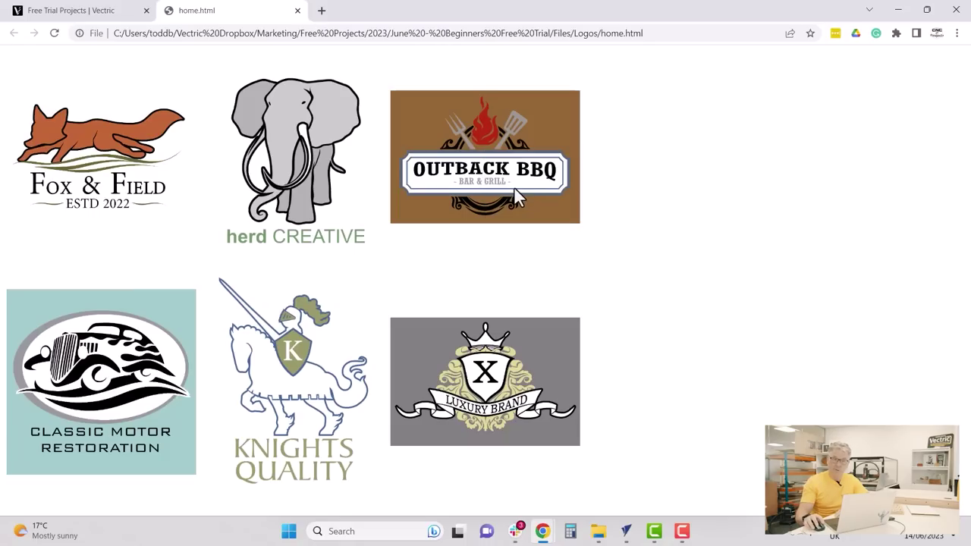
left_click(898, 10)
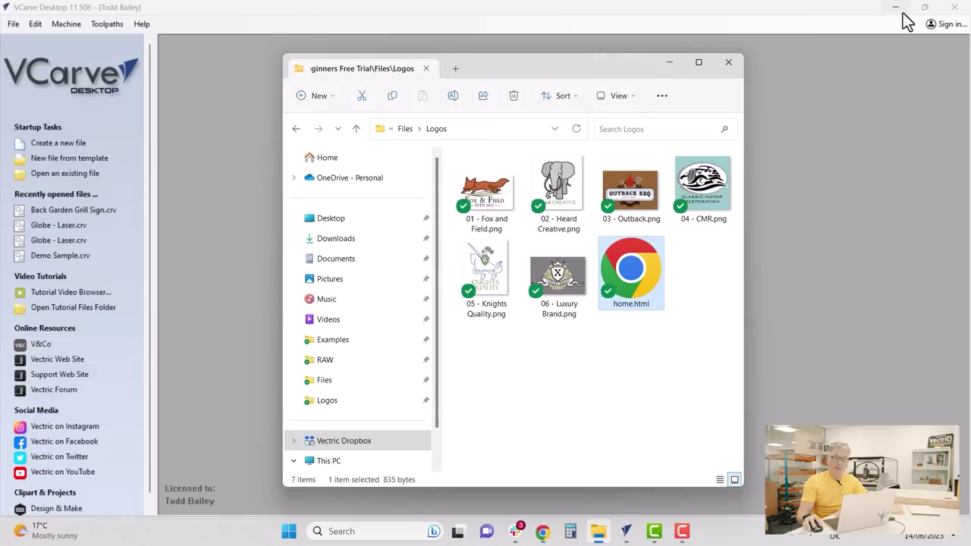
left_click(763, 5)
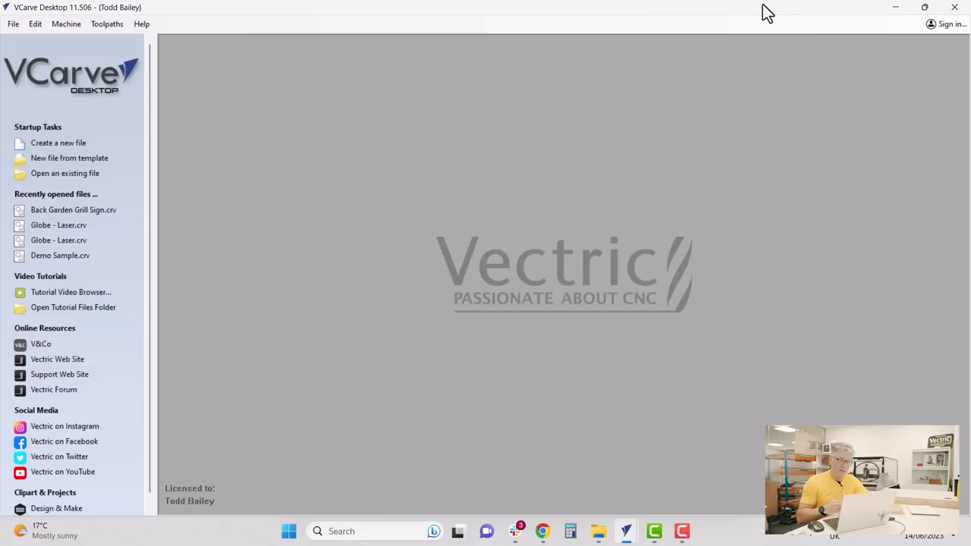
Step: Create a new 300 × 200 × 9 mm job with Z zero on the material surface and the XY datum at the centre
left_click(60, 150)
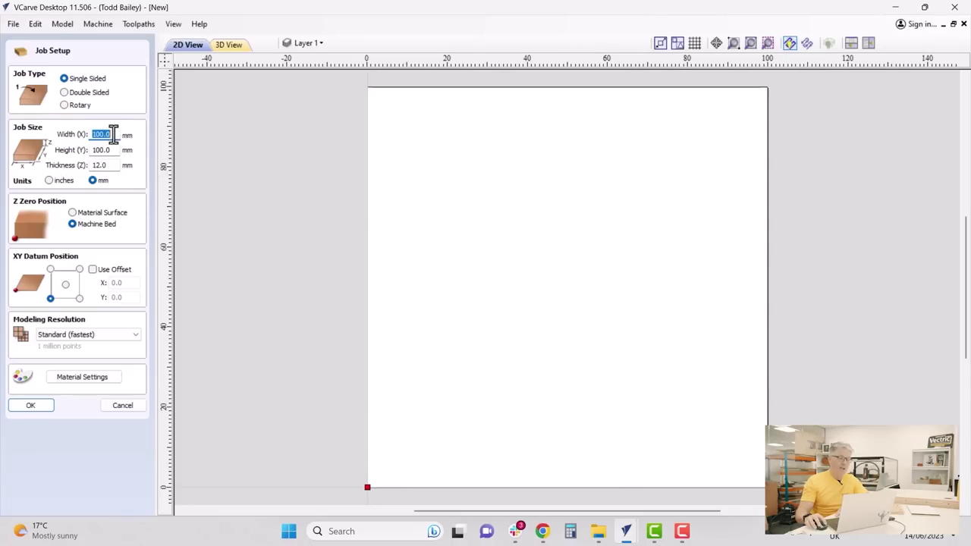
left_click_drag(113, 134, 88, 134)
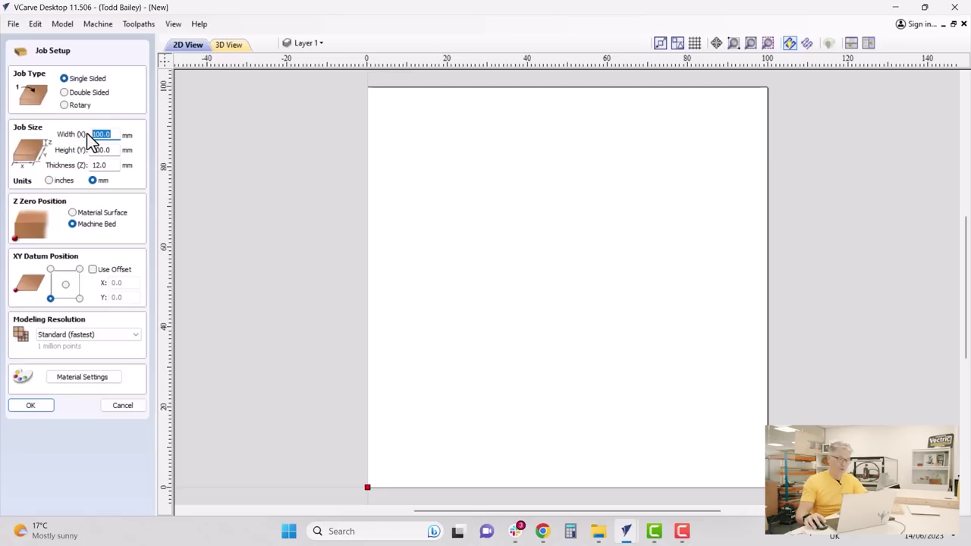
type("300")
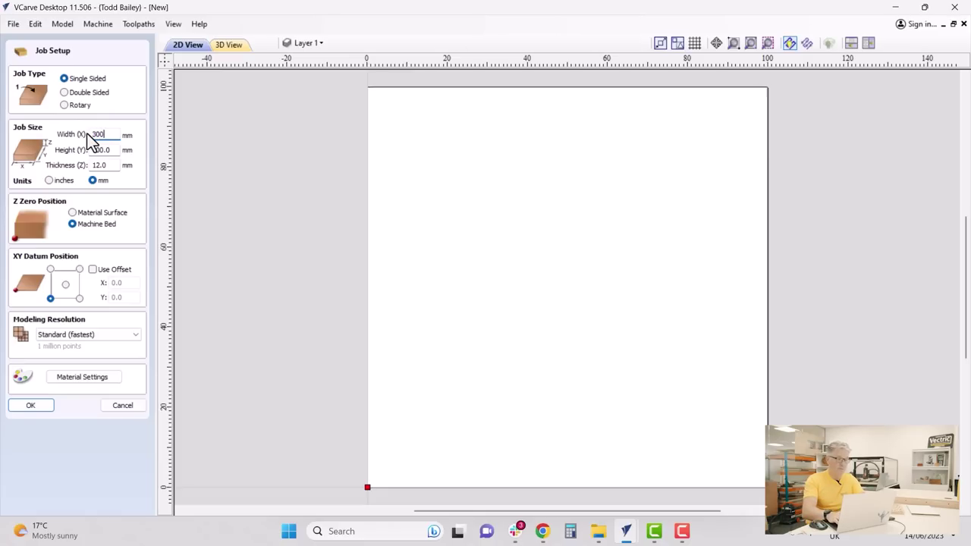
key("Tab")
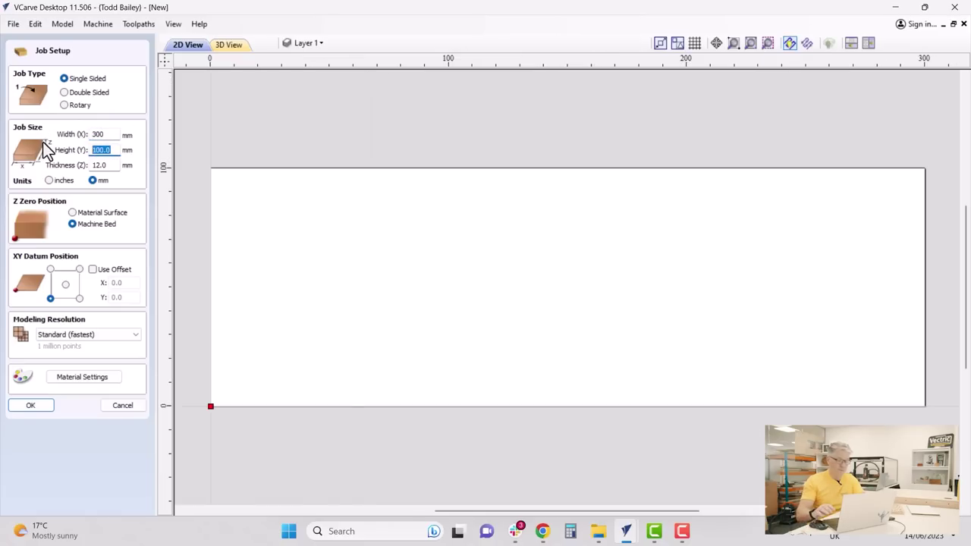
type("200")
key("Tab")
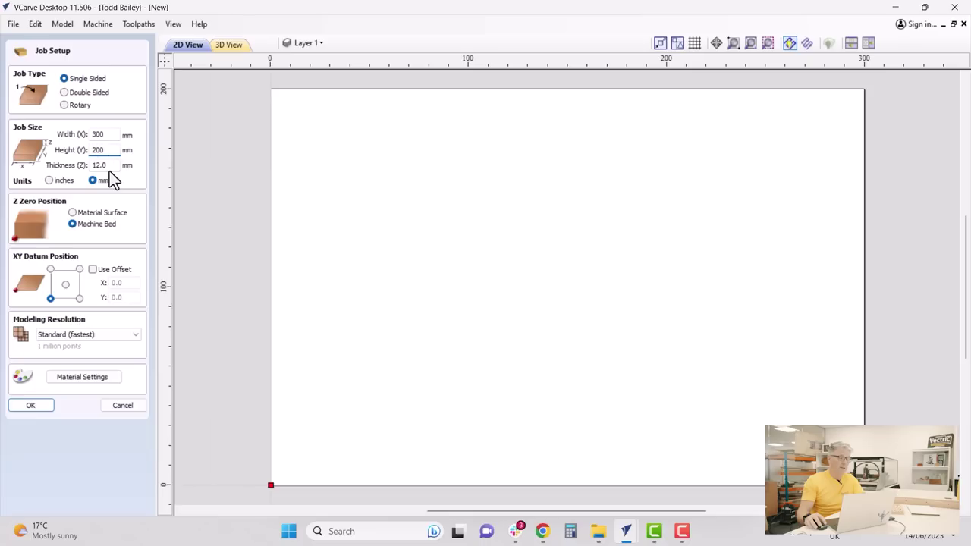
type("9")
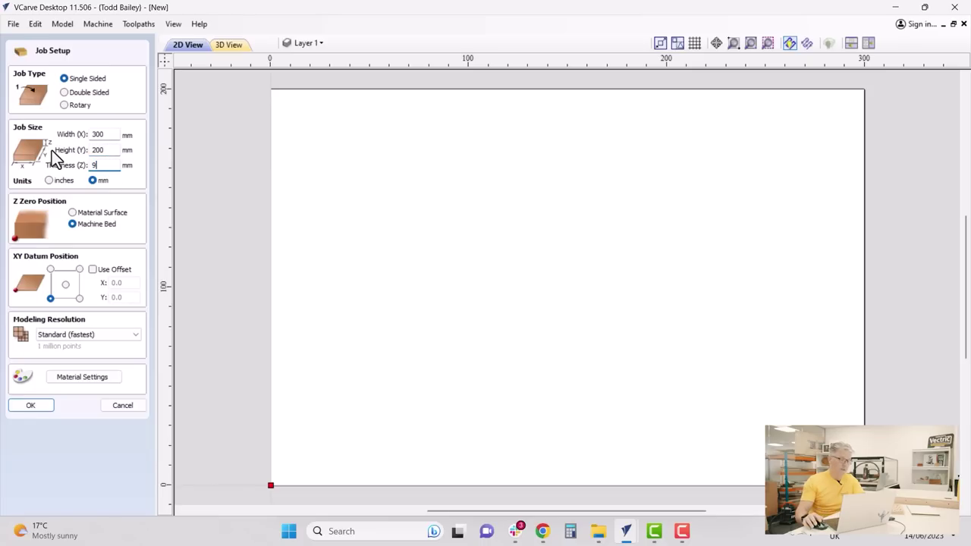
left_click(72, 213)
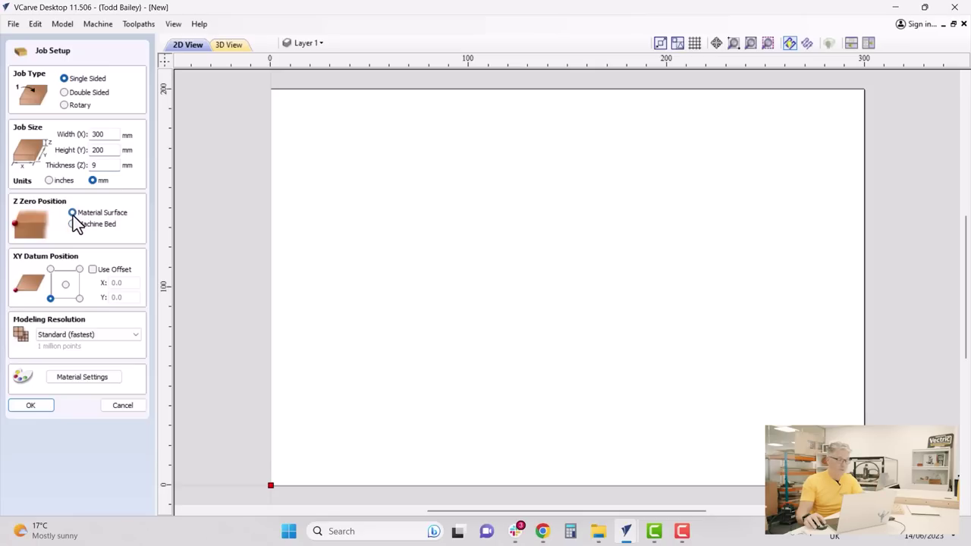
left_click(66, 285)
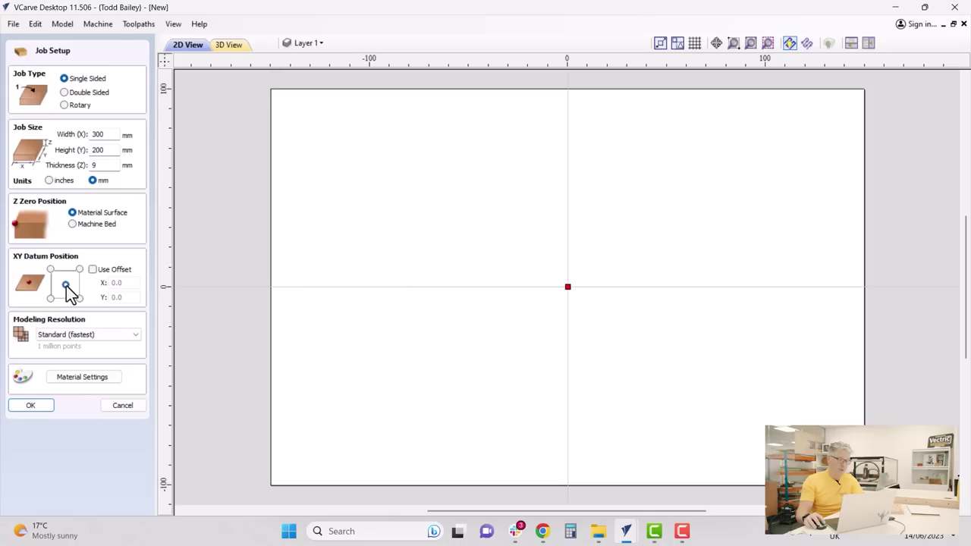
Step: Set the material appearance to a solid white color and accept the job setup
left_click(85, 379)
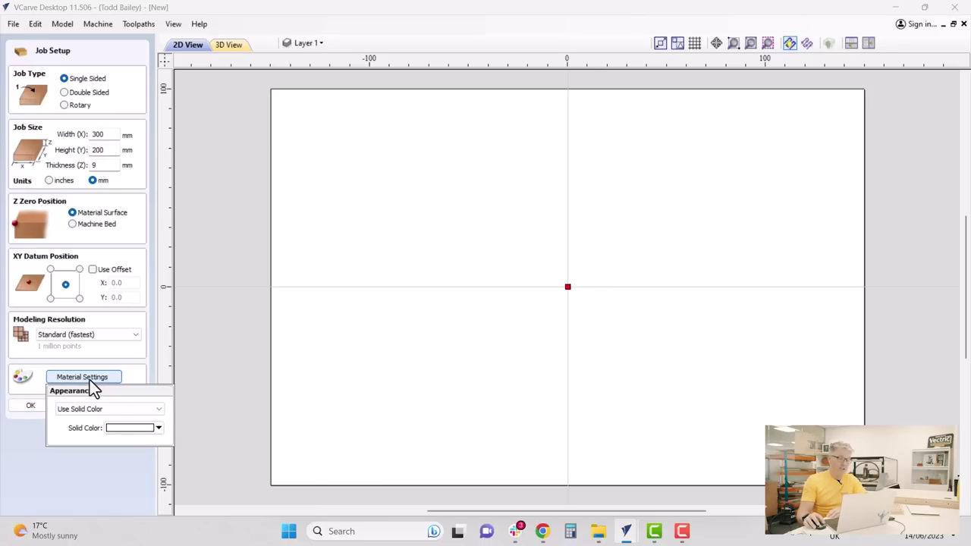
left_click(91, 412)
left_click(91, 161)
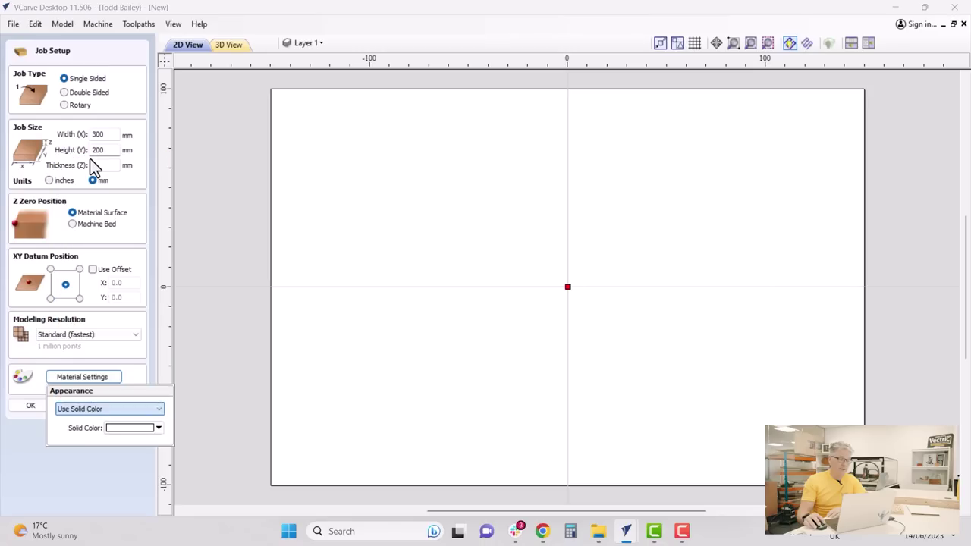
left_click(148, 437)
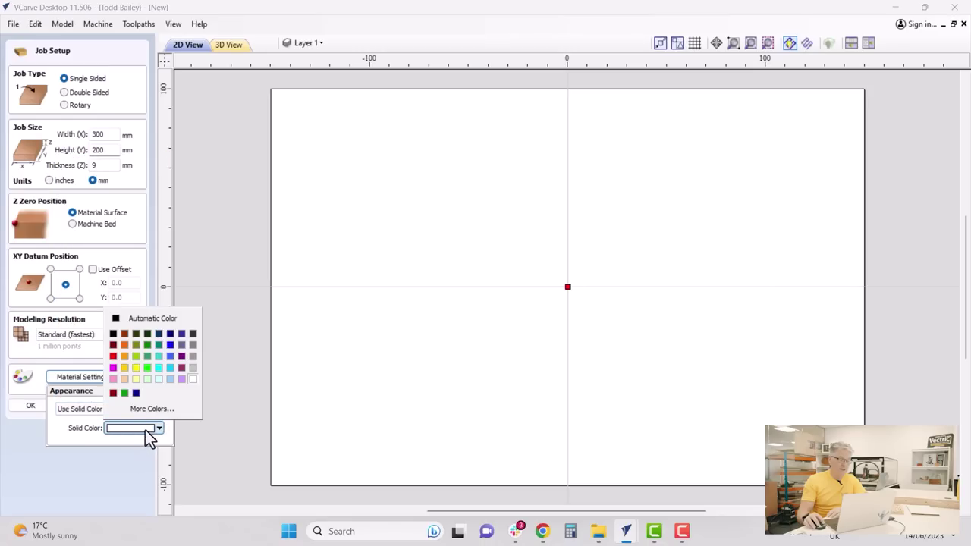
left_click(194, 381)
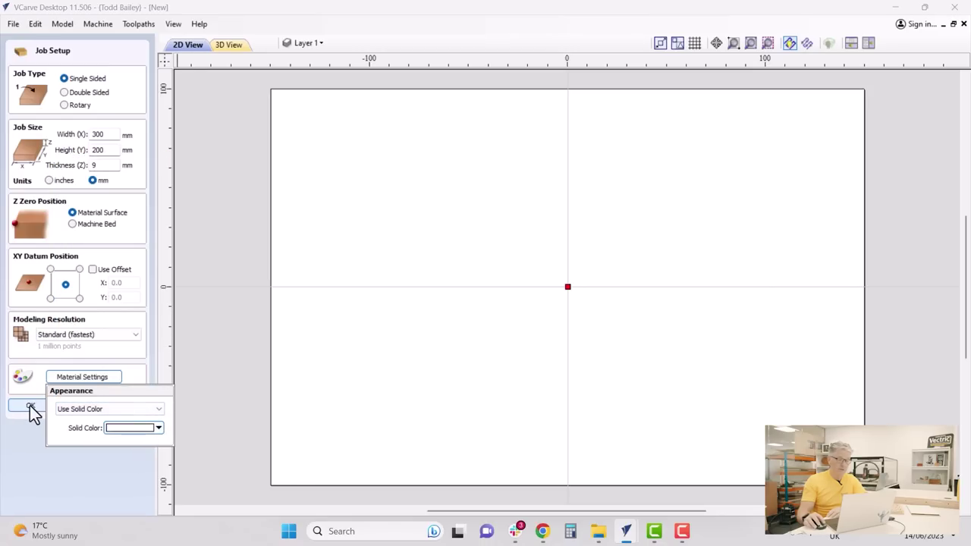
left_click(30, 407)
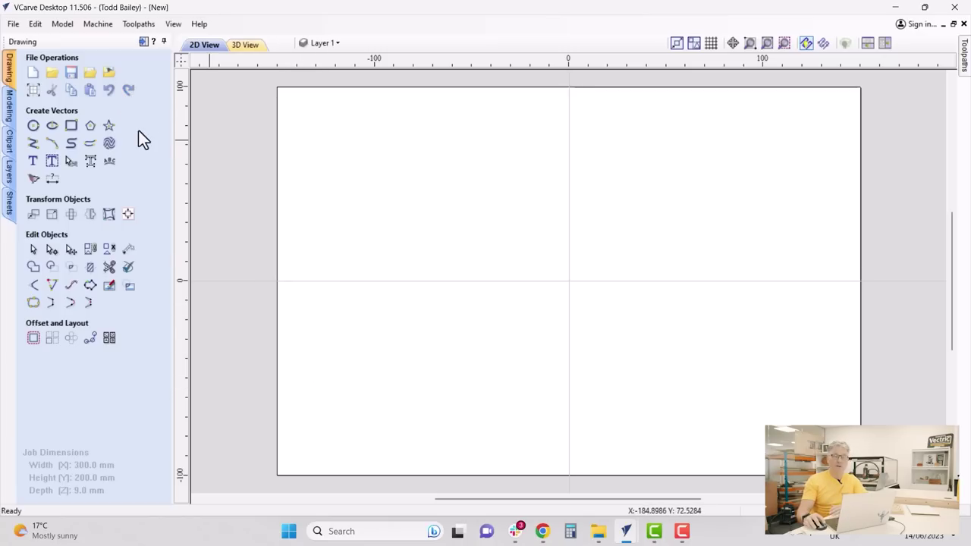
Step: Look through the modeling components, clipart library, sheets list and layers list, and return to the drawing tools
left_click(9, 112)
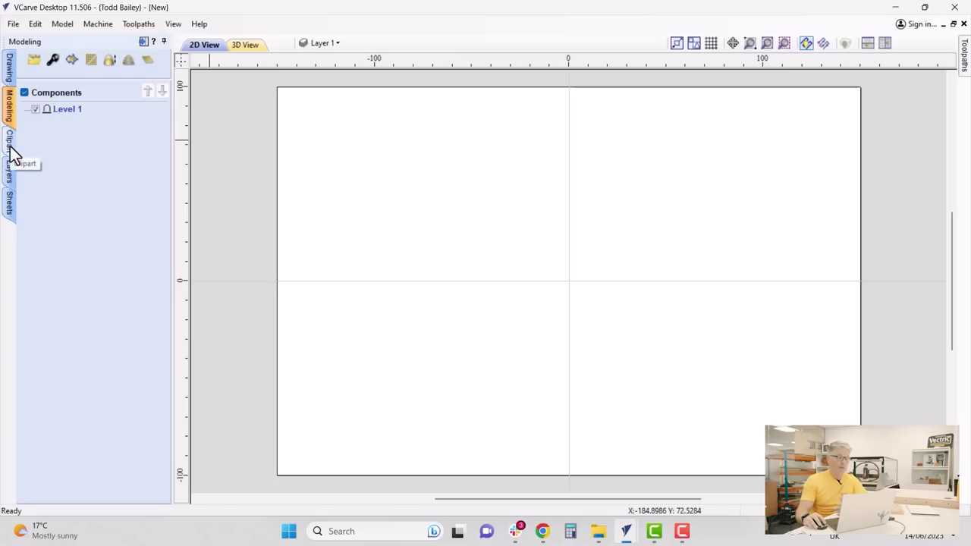
left_click(10, 148)
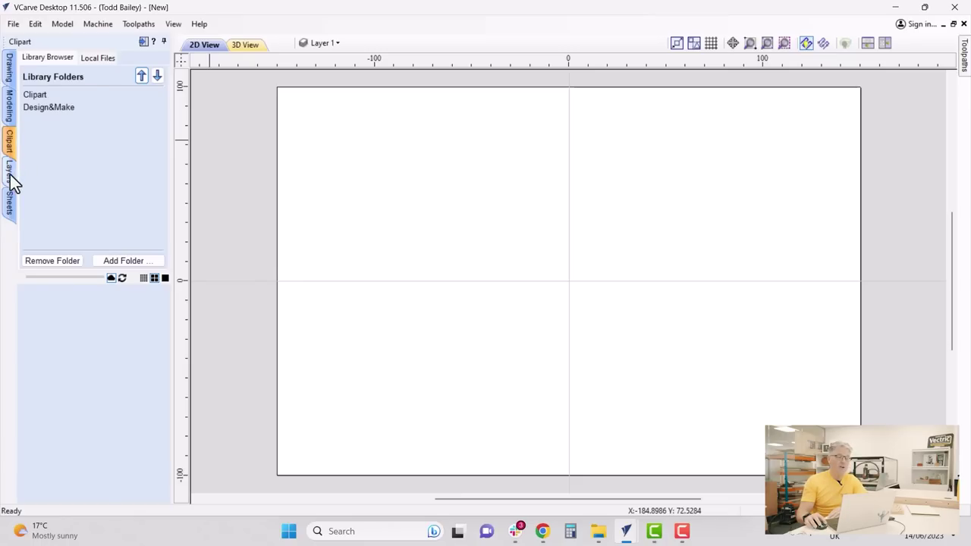
left_click(10, 181)
left_click(9, 216)
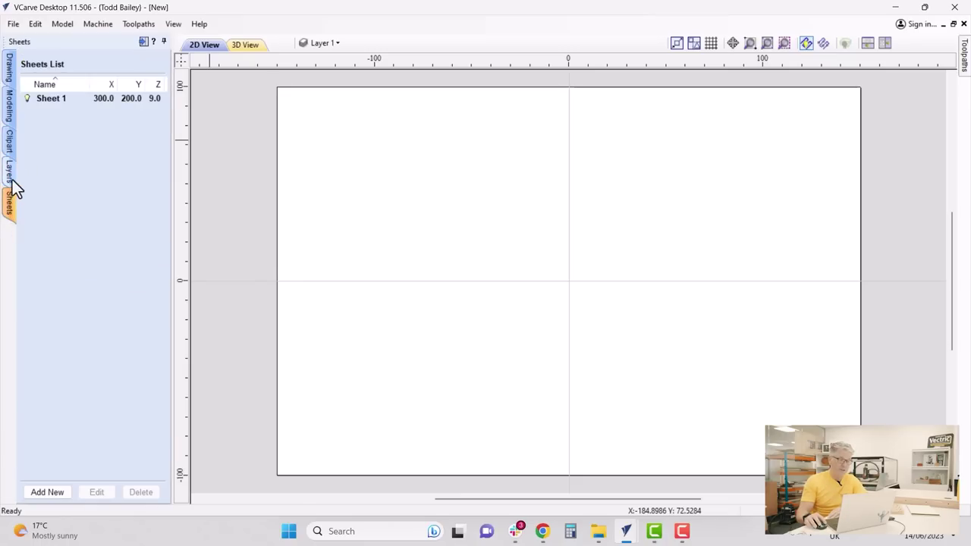
left_click(8, 176)
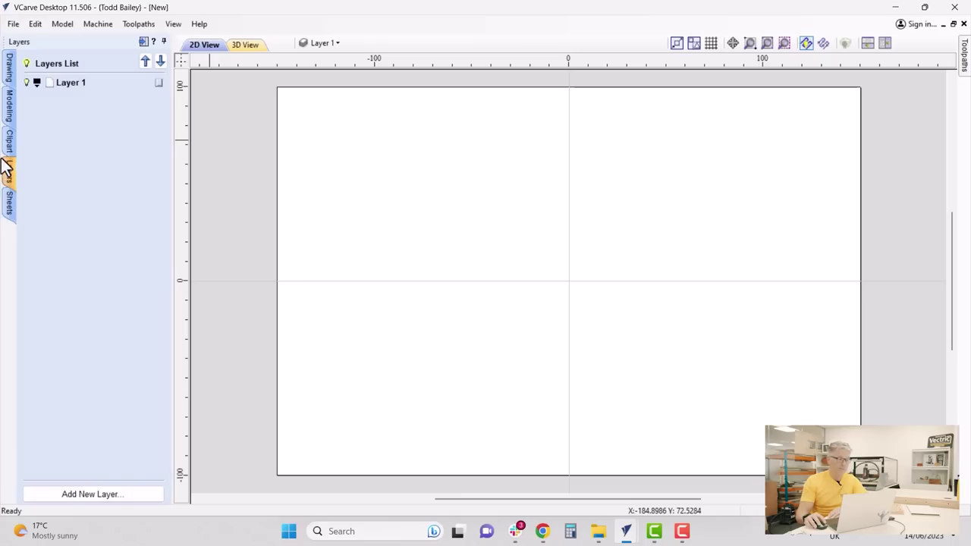
left_click(10, 67)
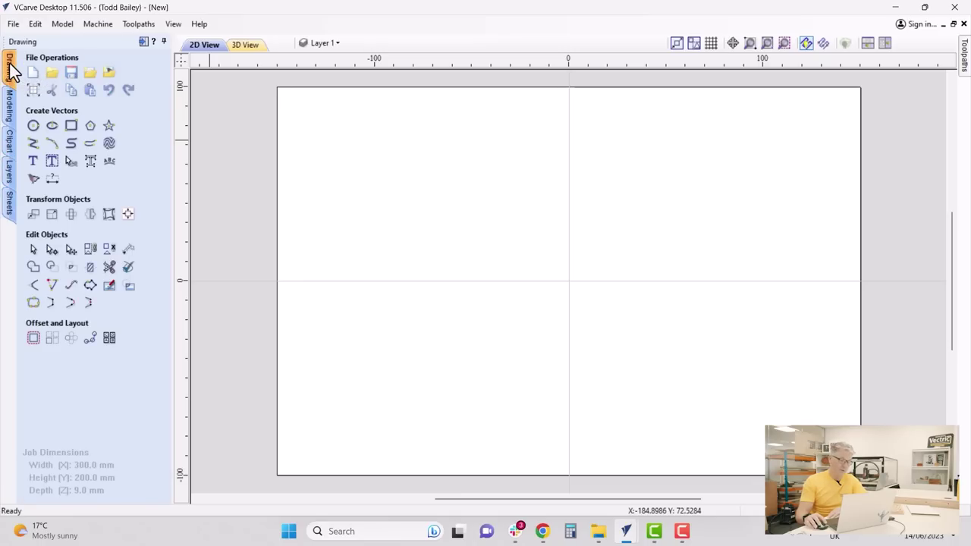
Step: Paste the copied Outback BBQ logo into the job and check the layers list for its bitmap layer
right_click(468, 225)
left_click(496, 265)
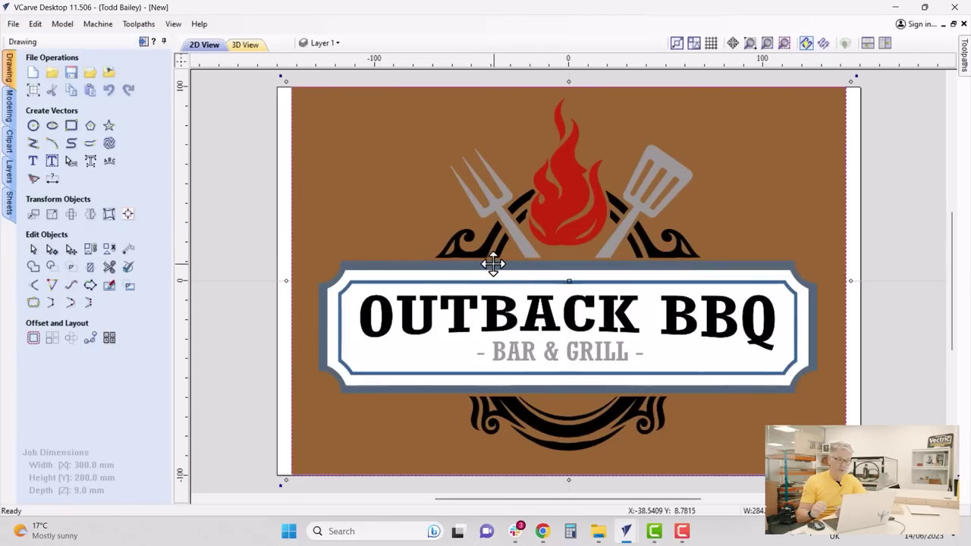
left_click(337, 45)
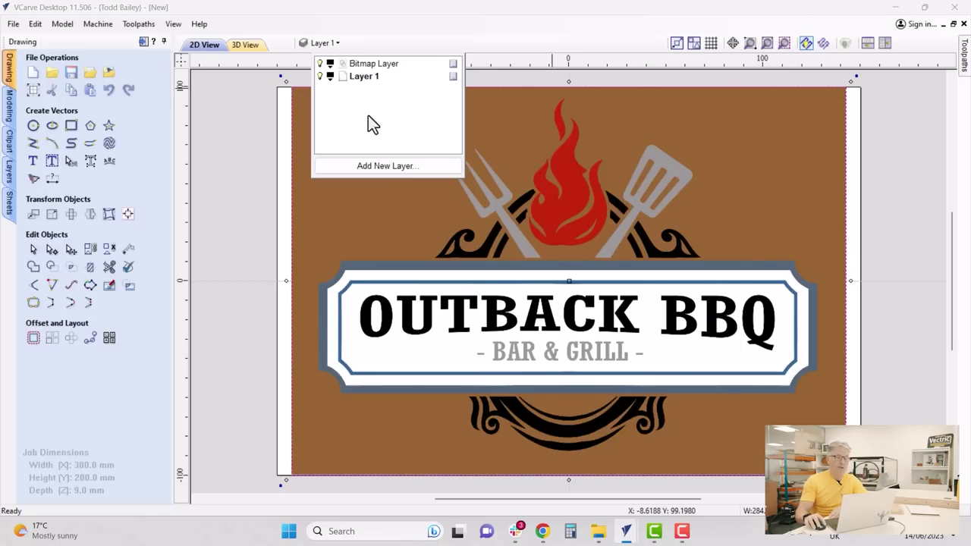
left_click(341, 206)
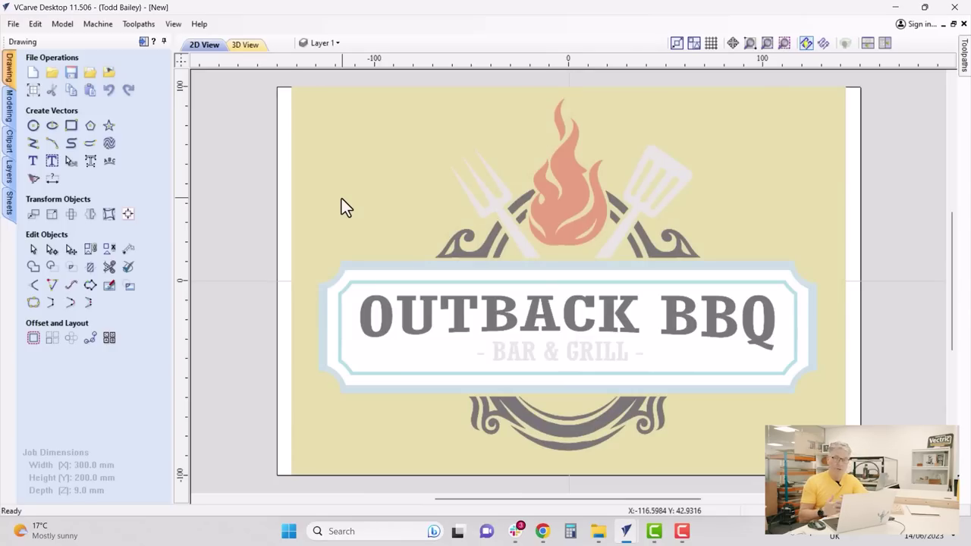
Step: Start a color bitmap trace of the logo with the red, grey, black, slate-blue and blue areas picked and white excluded
left_click(400, 199)
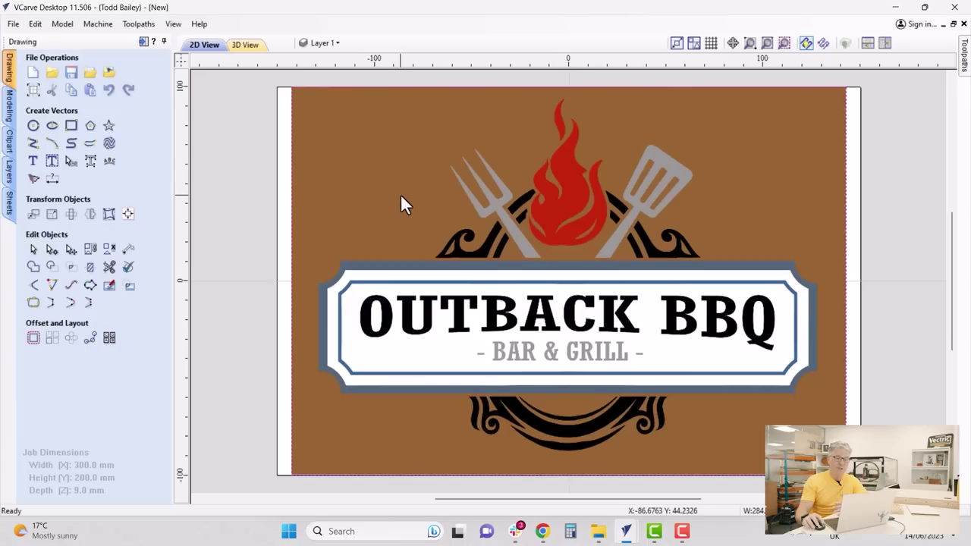
left_click(34, 182)
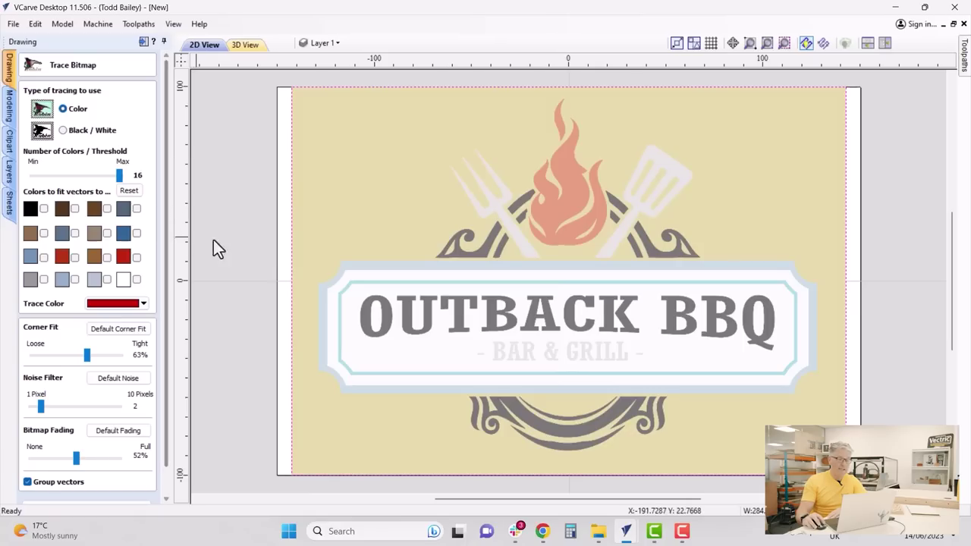
left_click(565, 170)
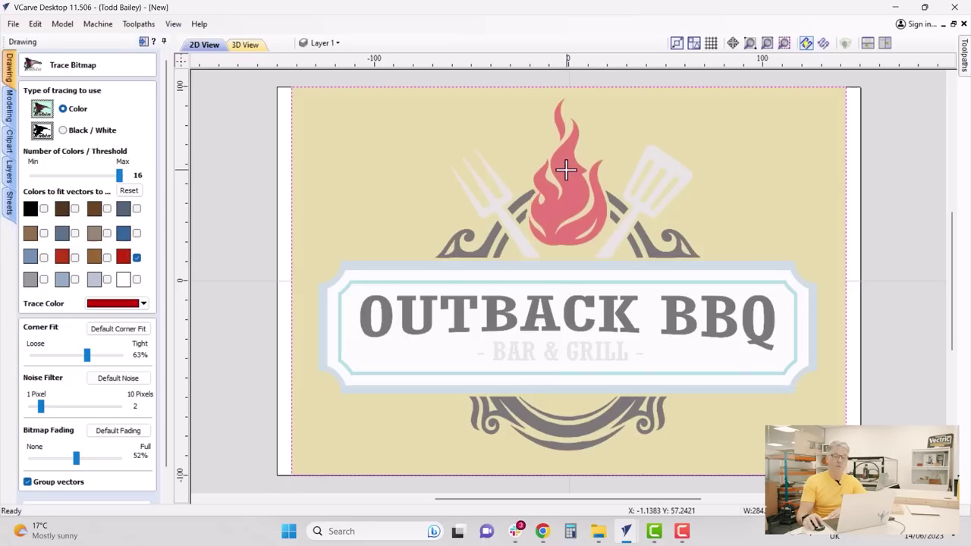
left_click(508, 225)
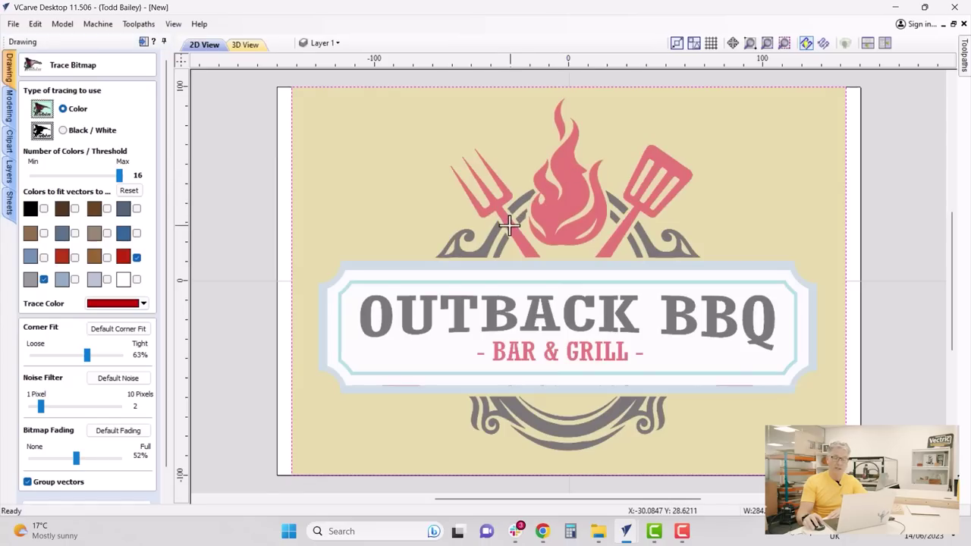
left_click(630, 211)
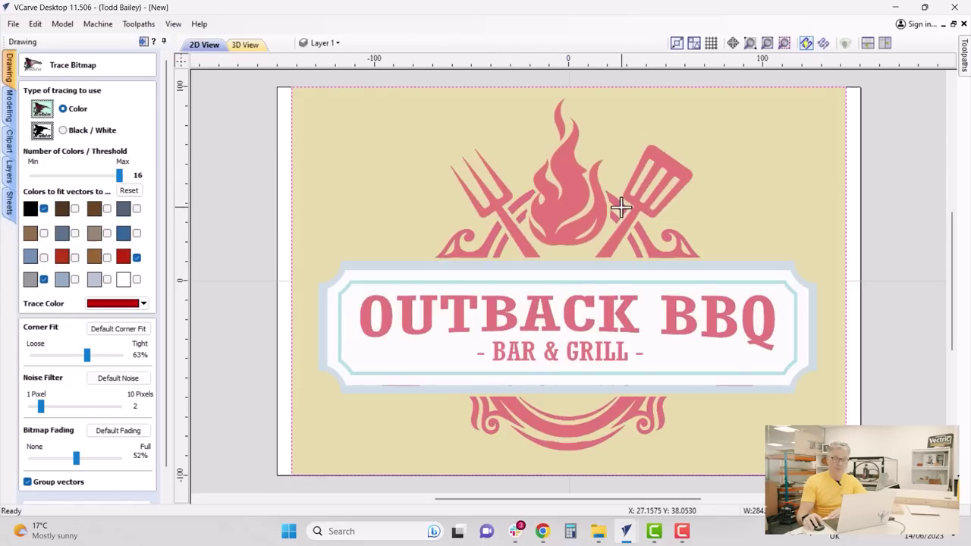
left_click(627, 273)
left_click(625, 287)
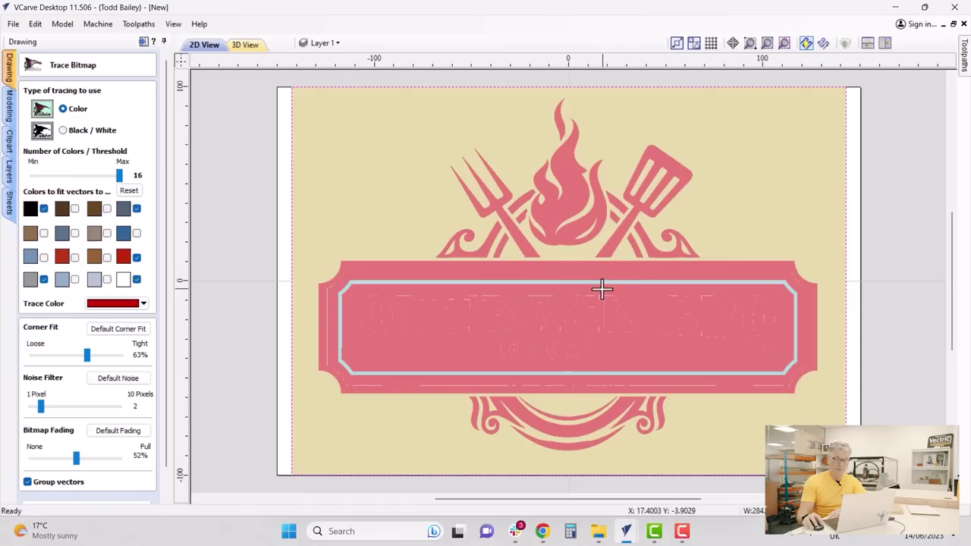
left_click(602, 288)
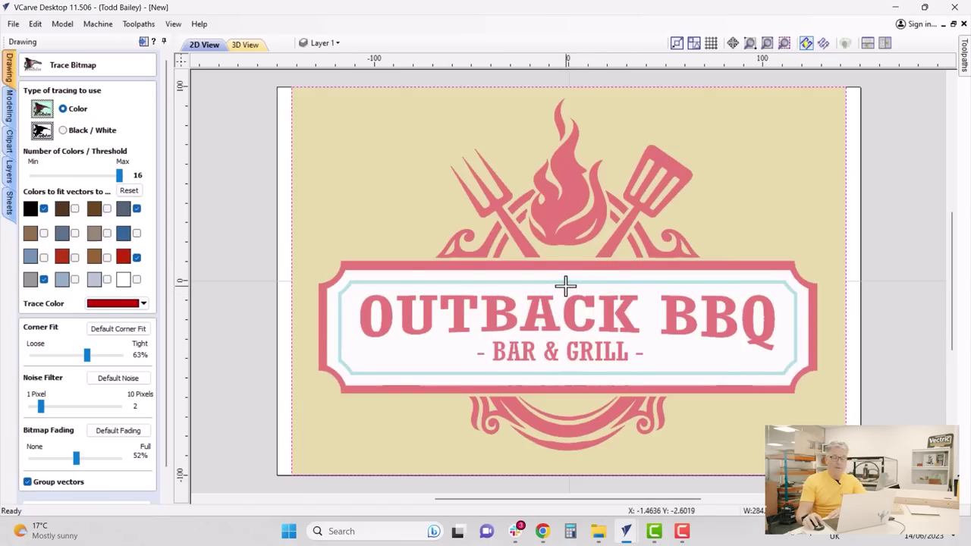
left_click(565, 284)
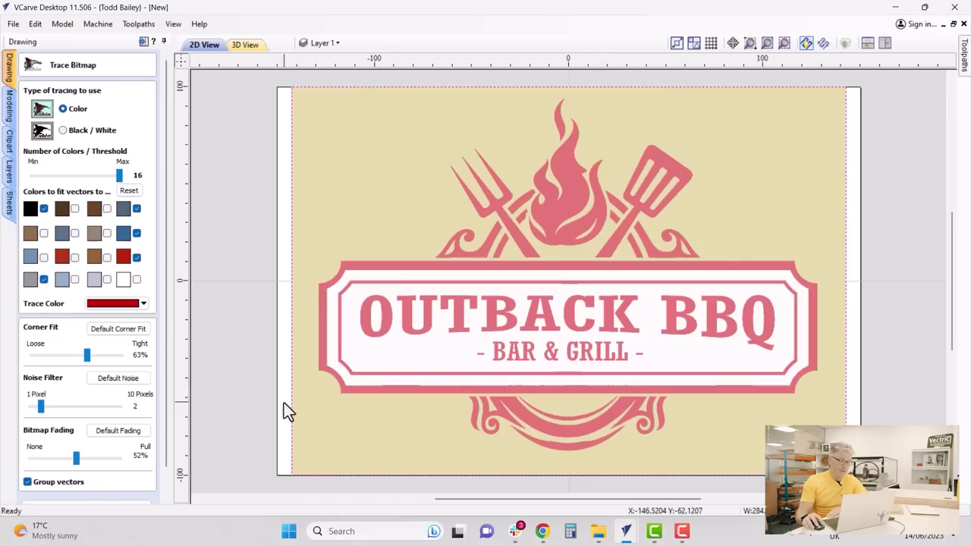
Step: Preview the traced vectors, apply the trace and close the tracing tool
left_click_drag(165, 410, 165, 443)
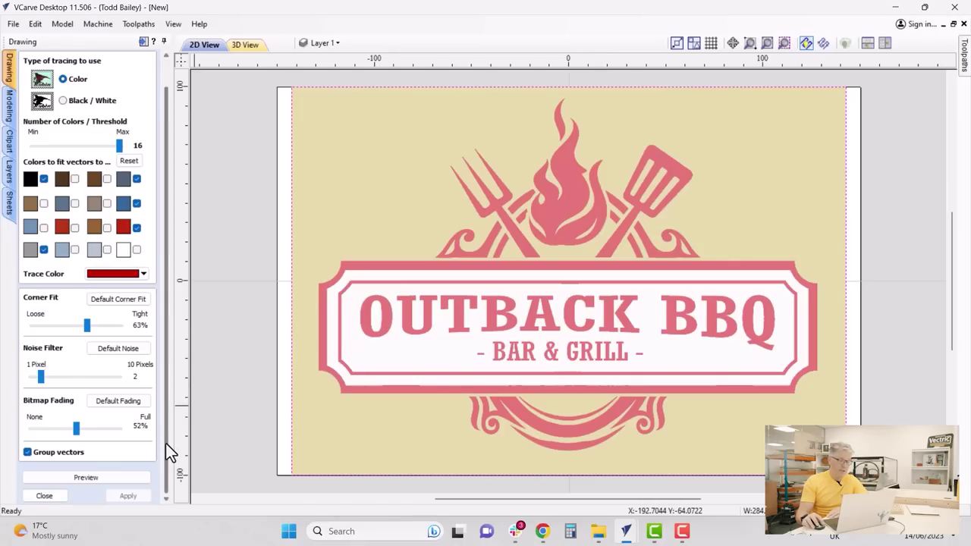
left_click(135, 478)
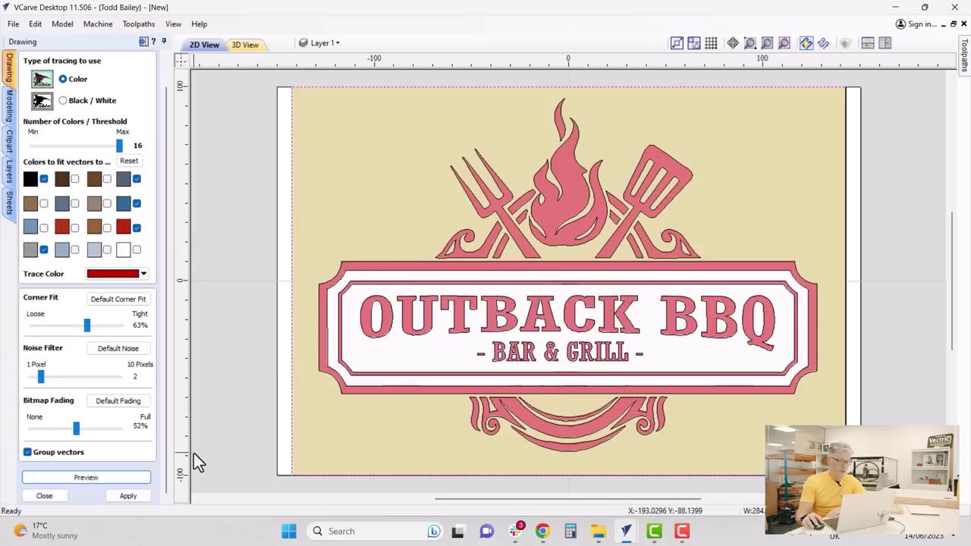
left_click(126, 496)
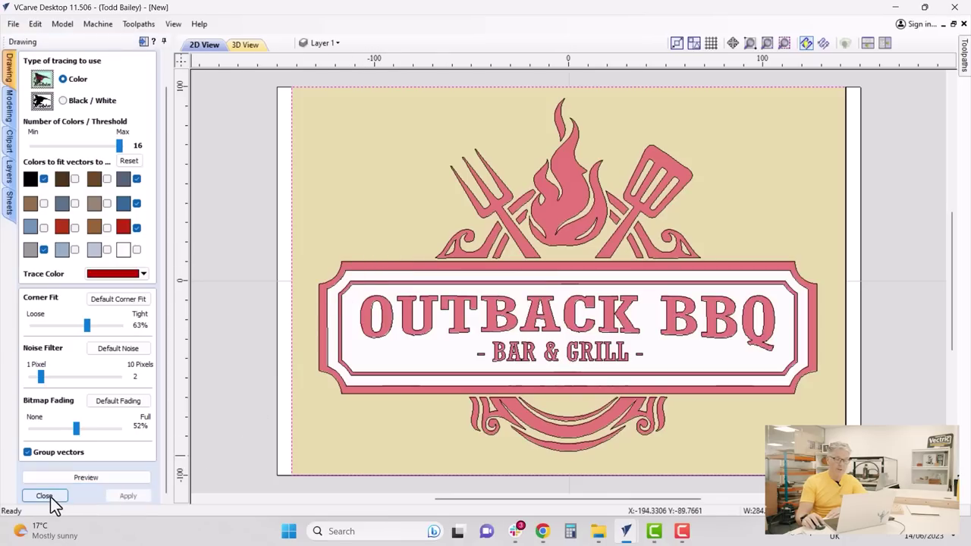
left_click(45, 496)
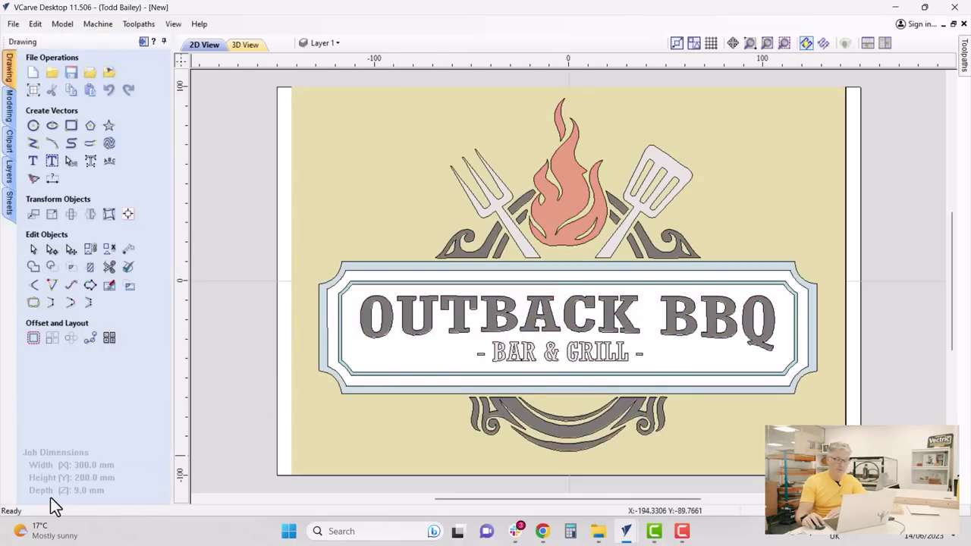
Step: Hide the Bitmap Layer so only the traced vectors are displayed
left_click(341, 46)
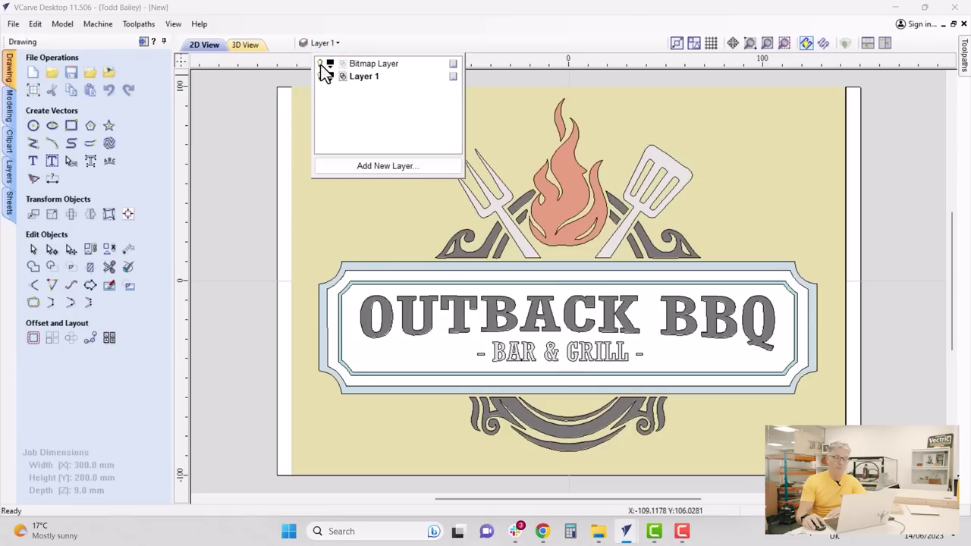
left_click(321, 65)
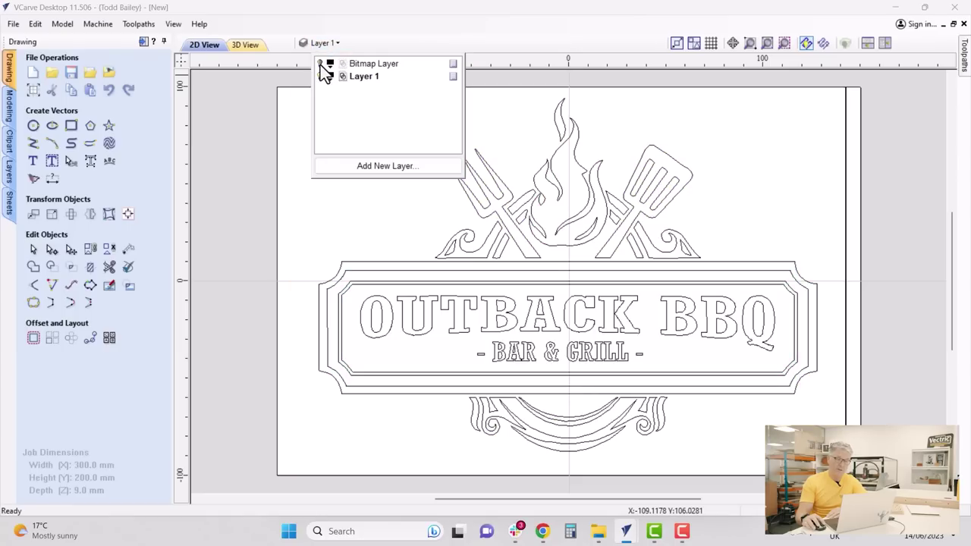
left_click(322, 236)
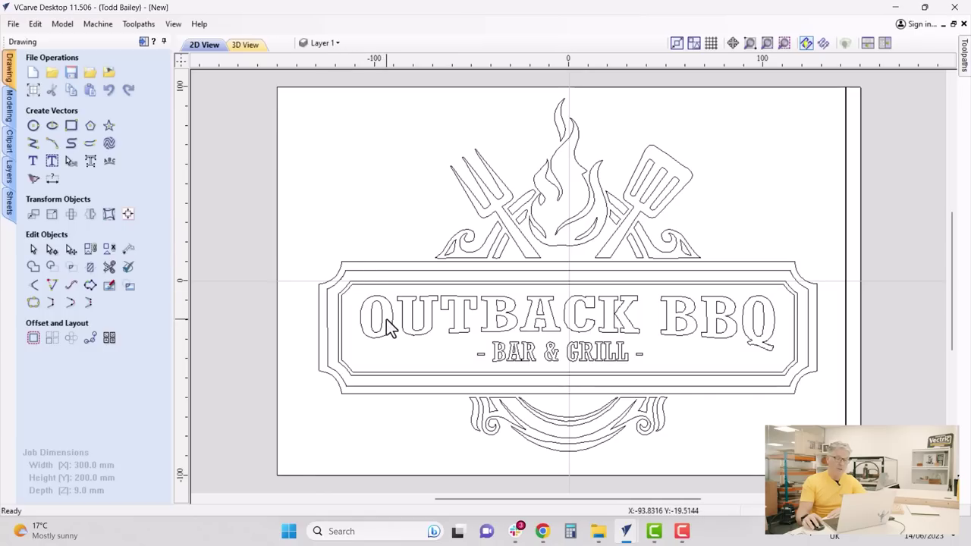
Step: Ungroup all the traced vectors back onto their original object layers and clear the selection
key("ctrl+a")
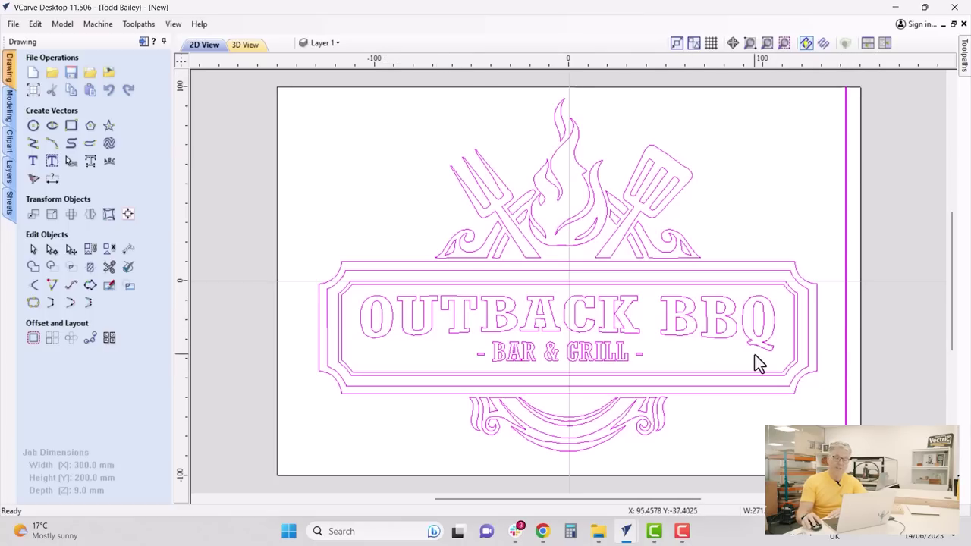
right_click(599, 354)
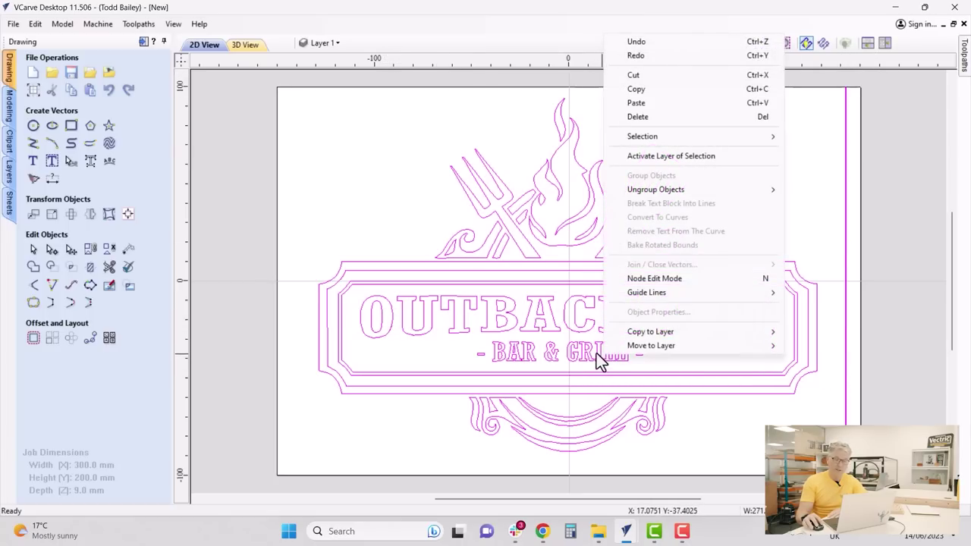
mouse_move(645, 194)
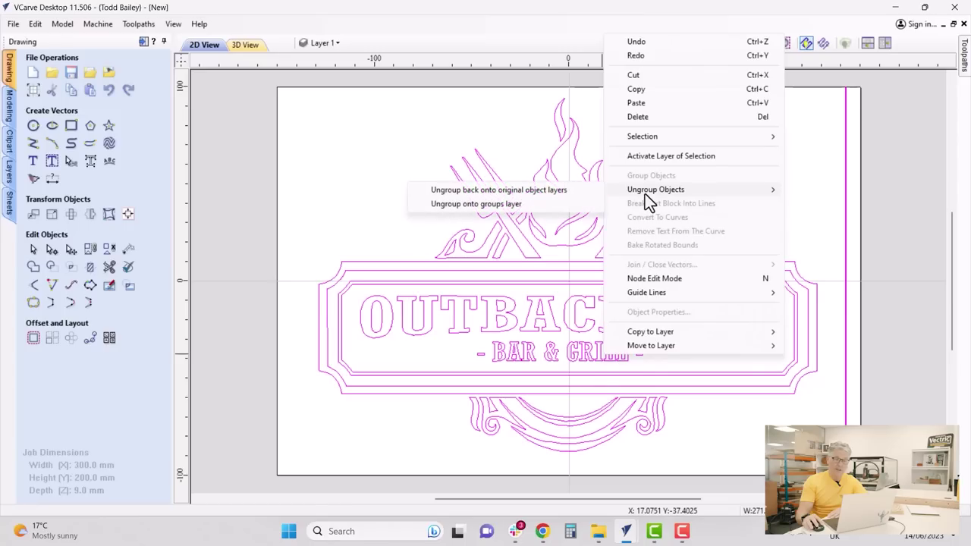
left_click(554, 190)
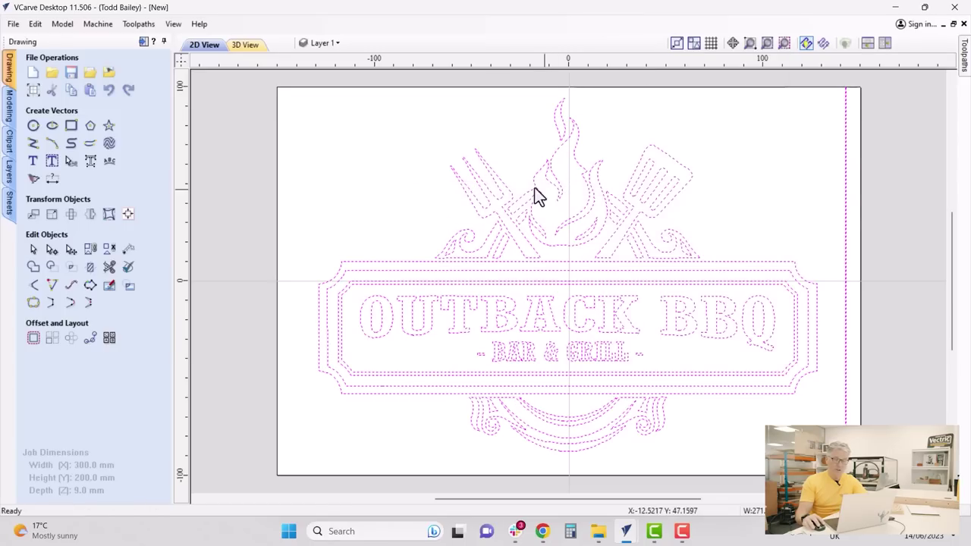
left_click(428, 181)
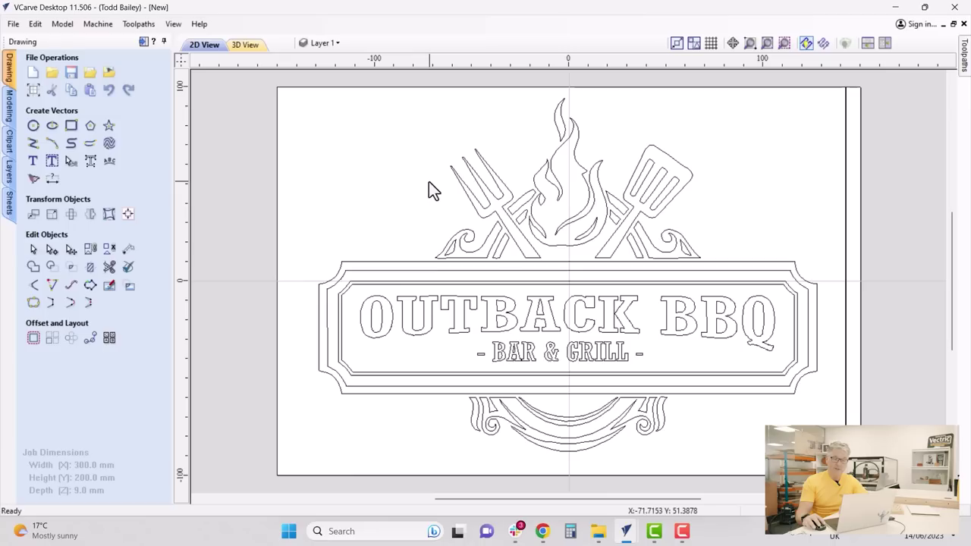
Step: Delete the stray vertical line near the job's right edge and all the original lettering inside the plaque
left_click(845, 155)
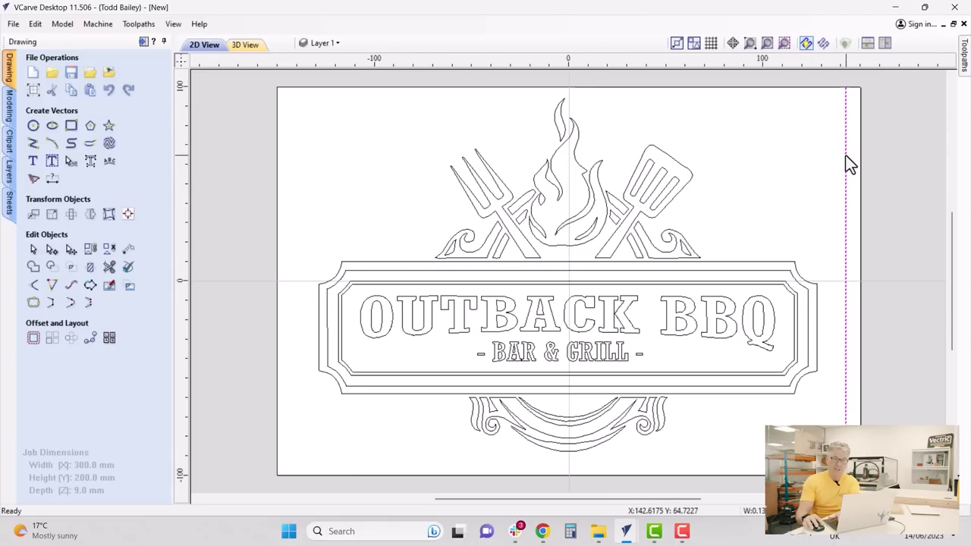
key("Delete")
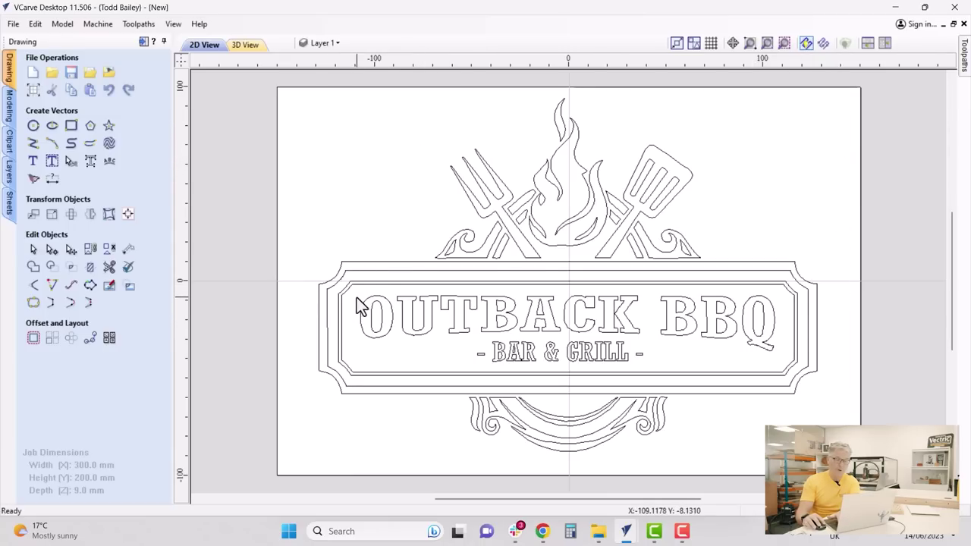
left_click_drag(358, 292, 785, 371)
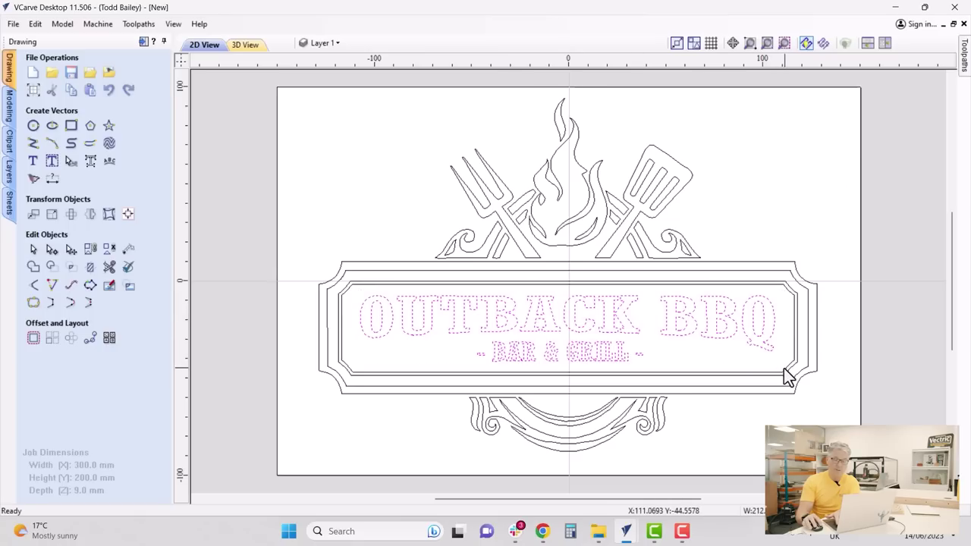
key("Delete")
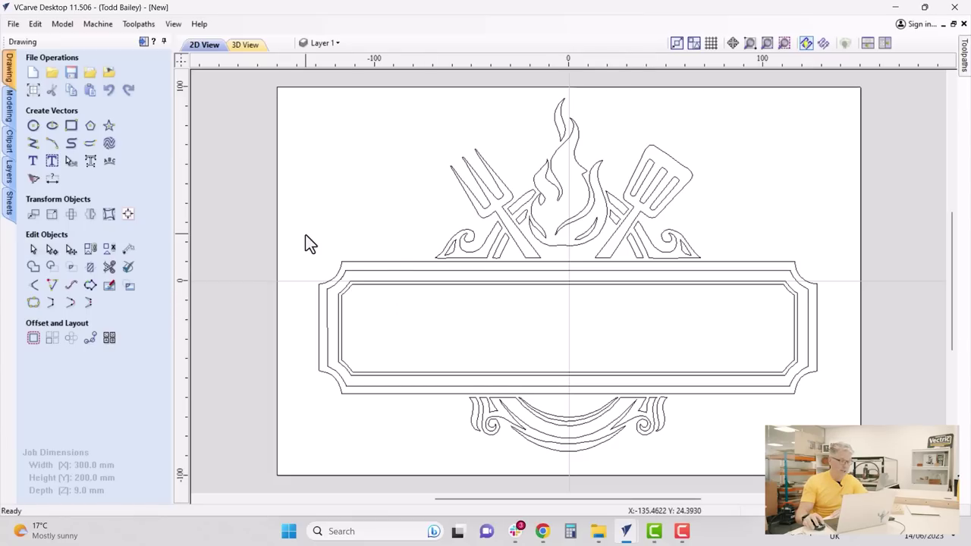
Step: Create the text "BACK GARDEN GRILL" in bold Candara with centre alignment
left_click(32, 164)
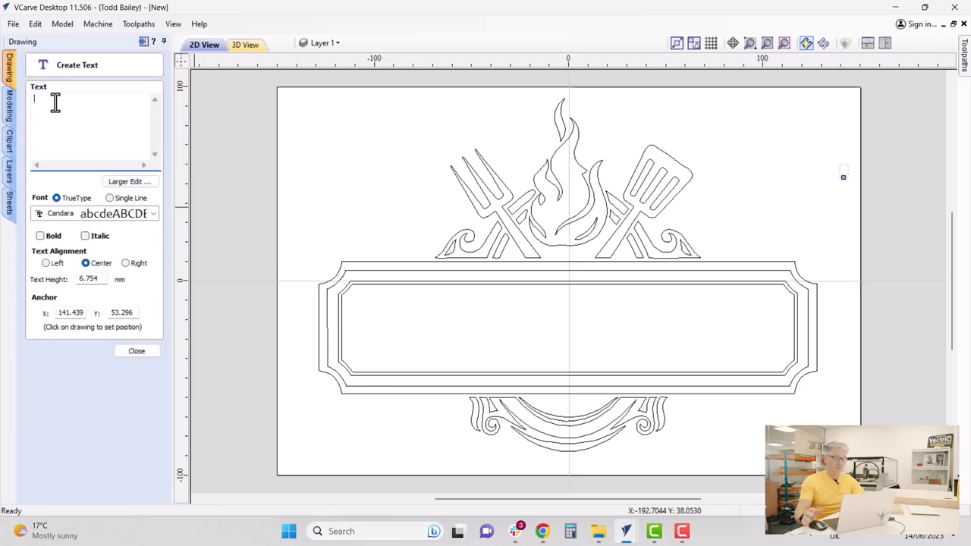
left_click(55, 104)
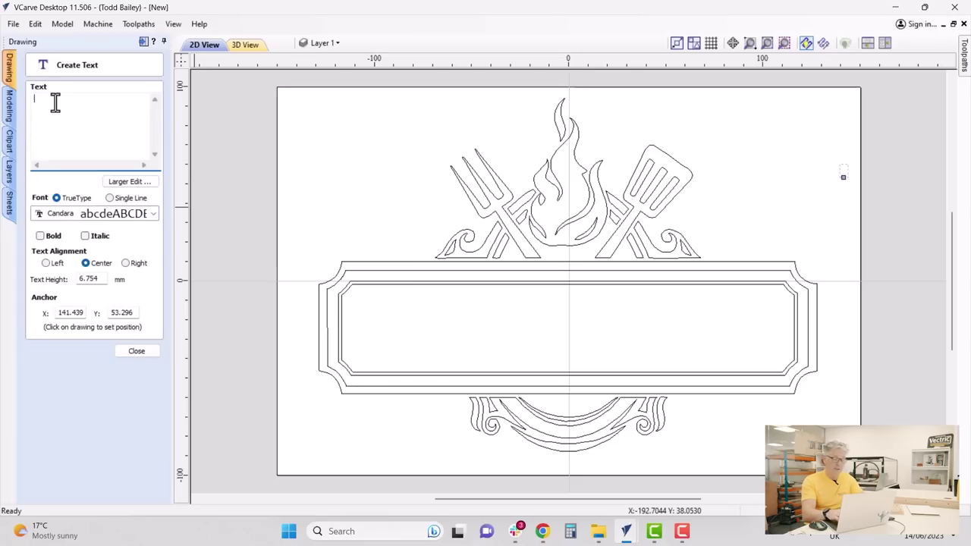
type("BACK GARDER")
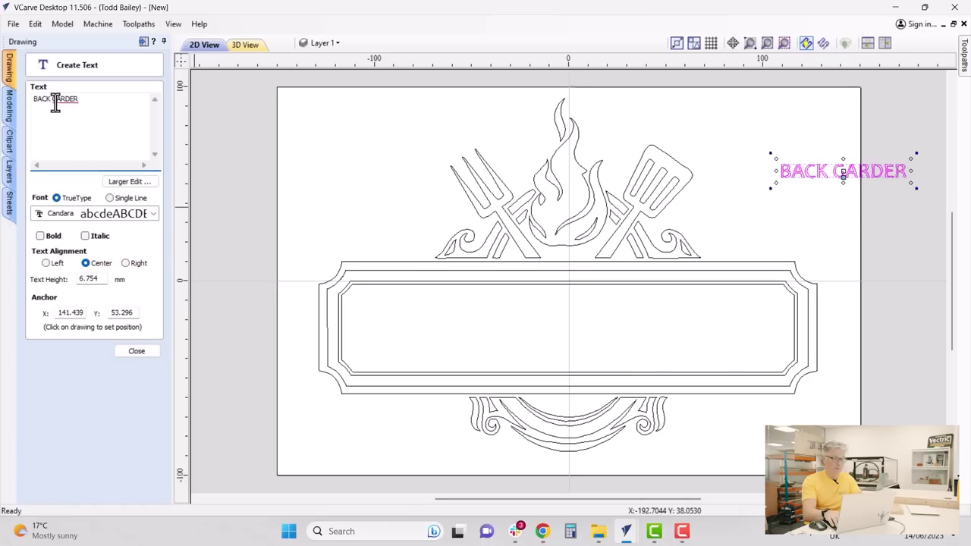
key("BackSpace")
type("N GRILL")
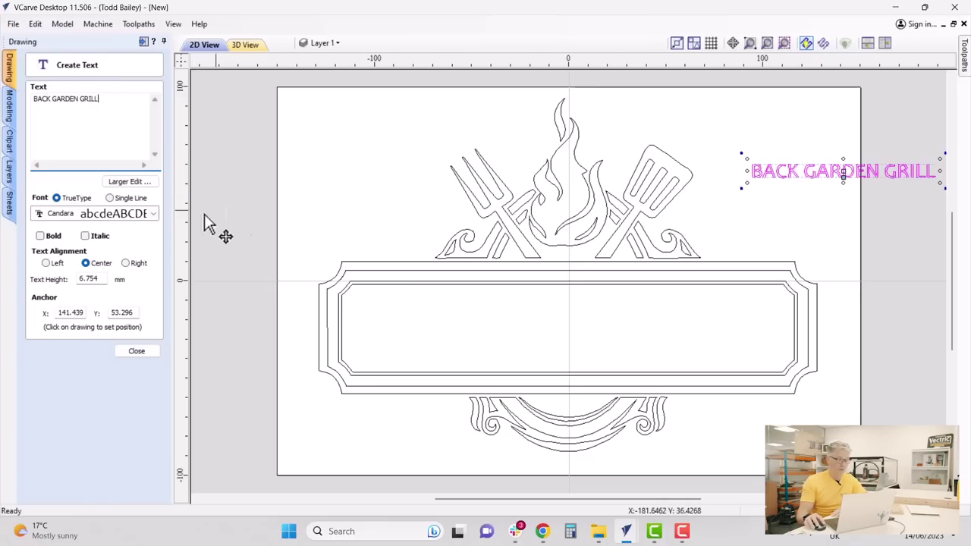
left_click(41, 239)
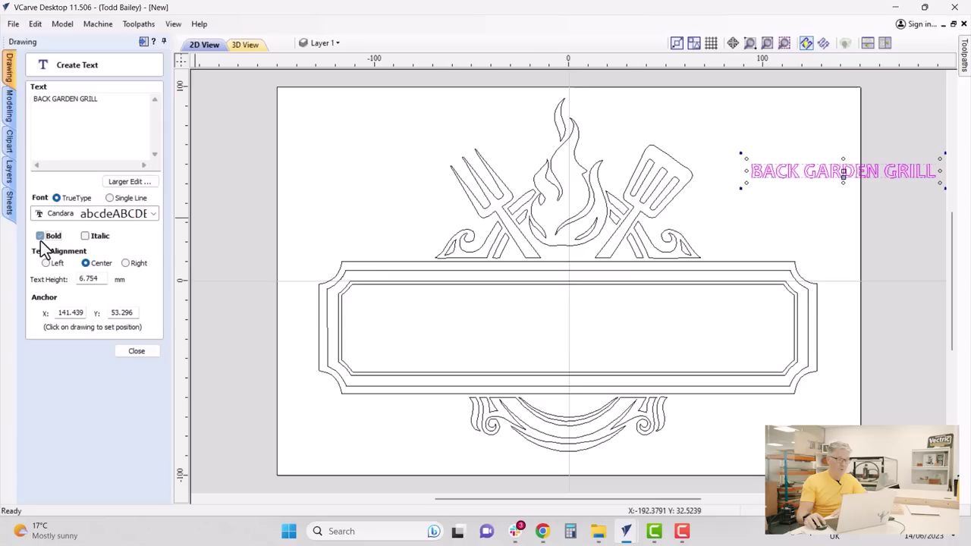
left_click(135, 352)
Step: Move the new text onto the vertical centreline inside the plaque and enlarge it to about 219 mm wide
left_click(848, 175)
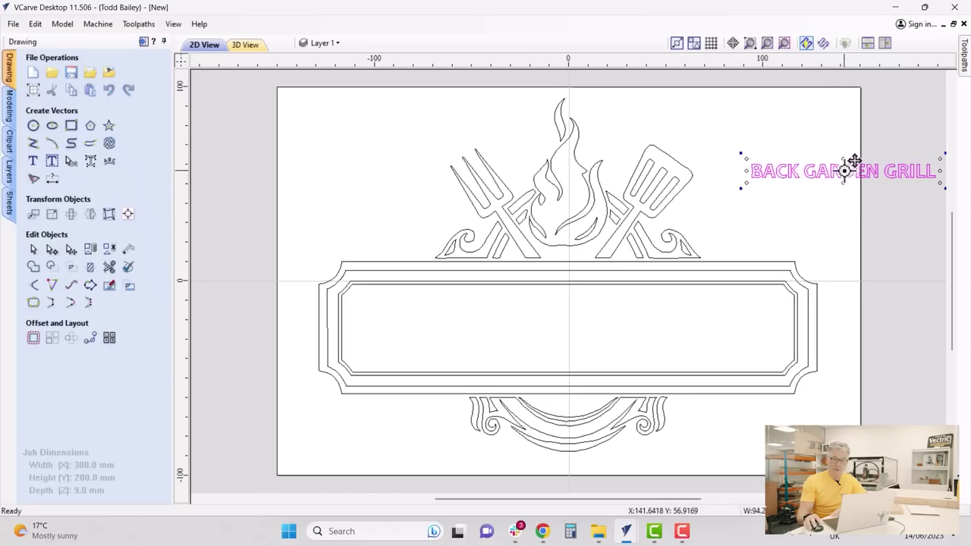
left_click_drag(849, 175, 569, 317)
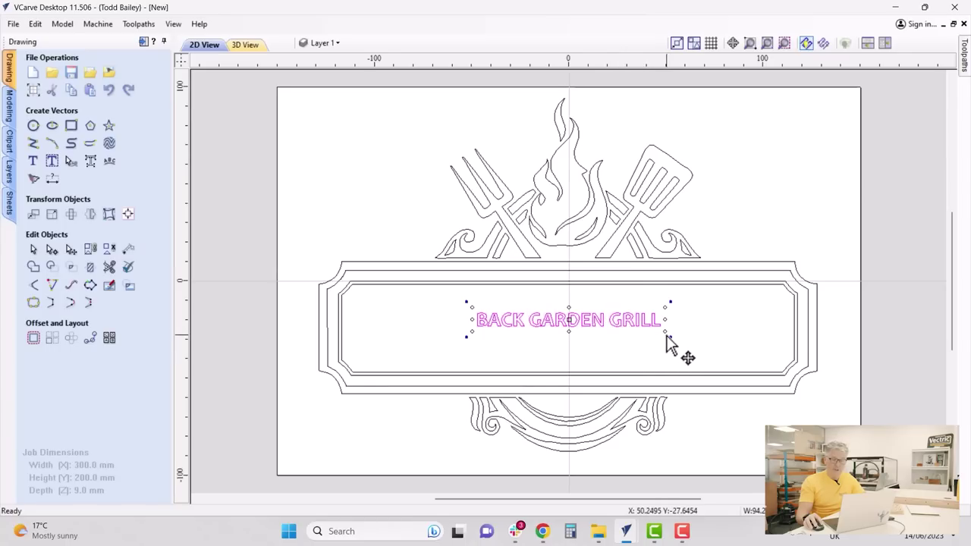
left_click_drag(665, 331, 662, 337)
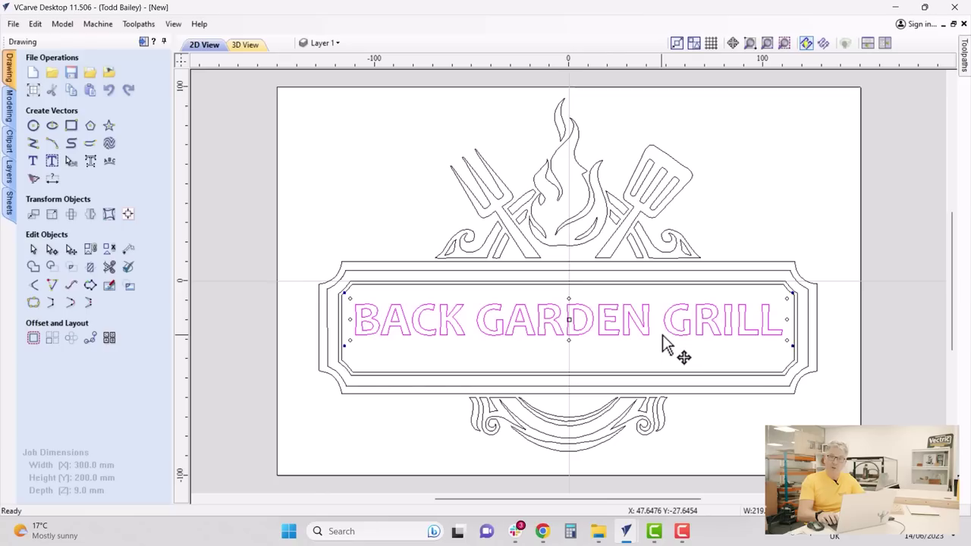
Step: Nudge the "BACK GARDEN GRILL" text up and distort its envelope, converting the lower span to a Bezier and lowering its end nodes into an arch
key("Up")
key("Up")
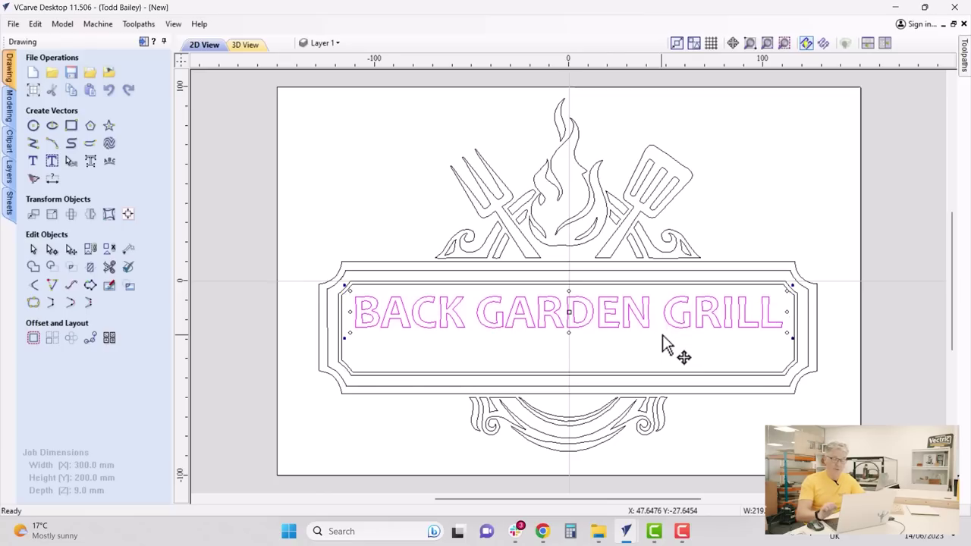
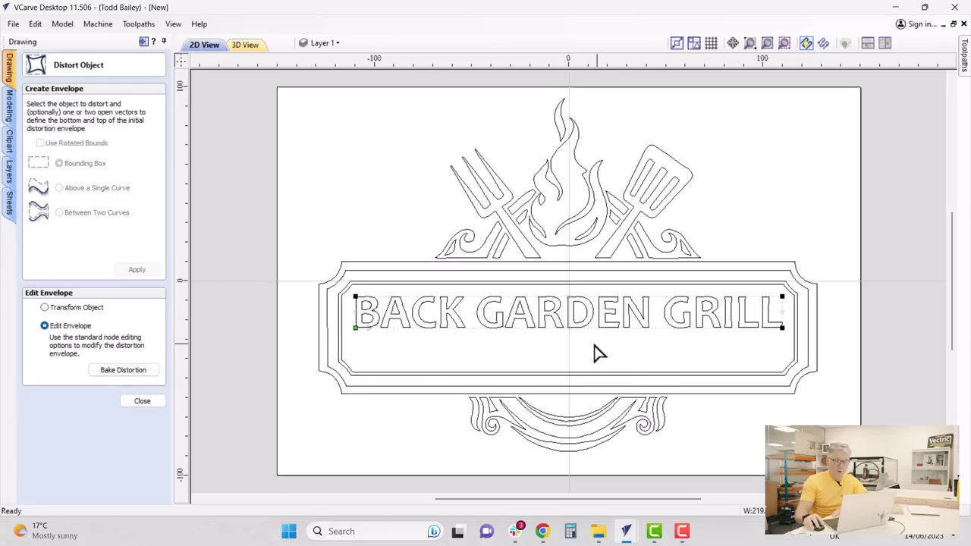
right_click(479, 330)
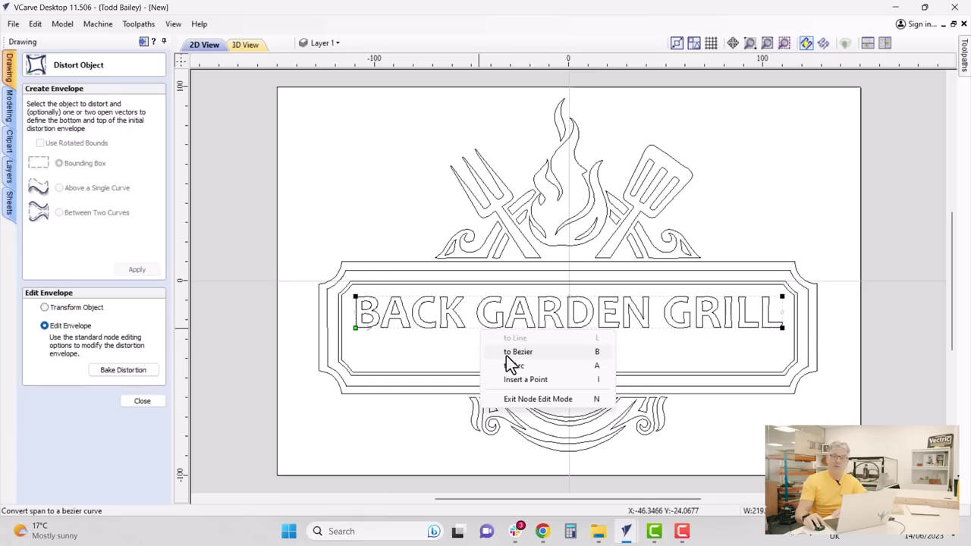
left_click(508, 354)
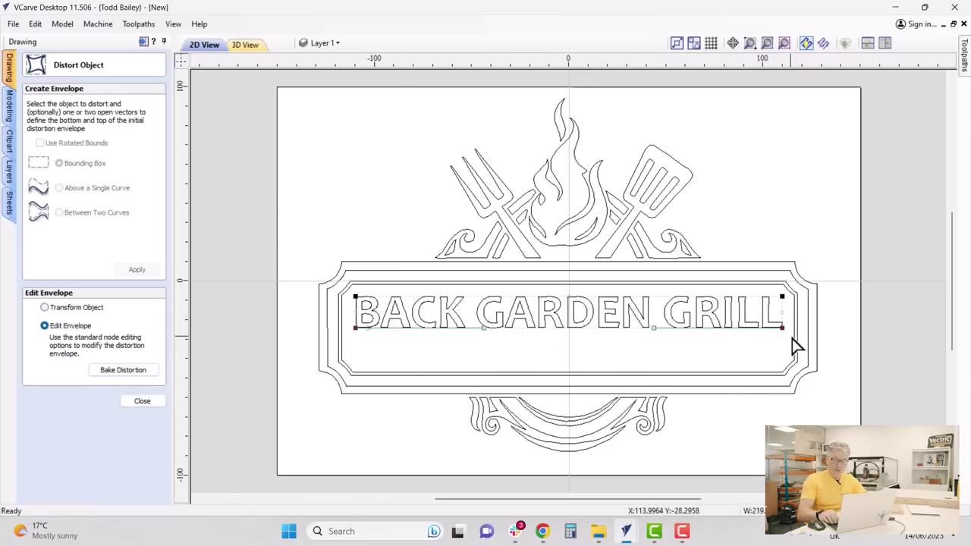
key("Down")
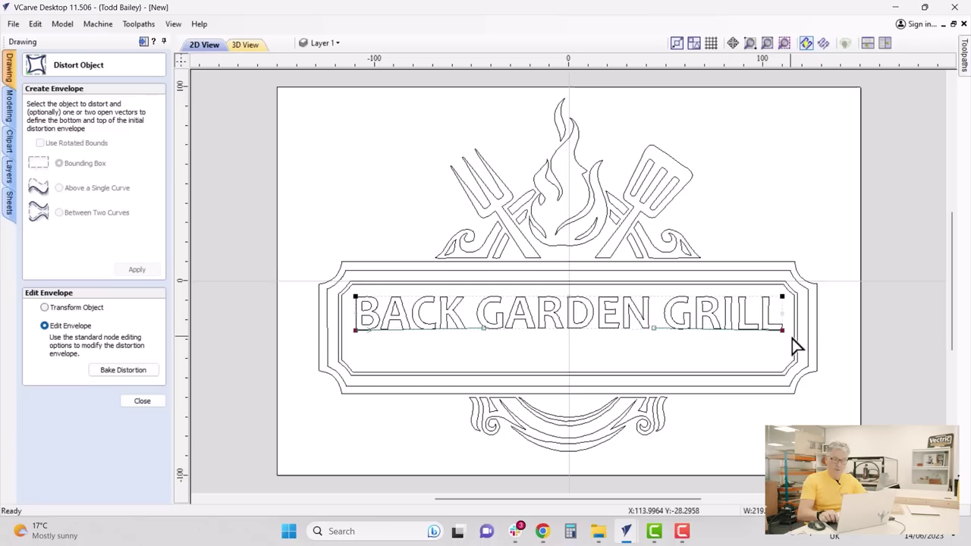
key("Down")
key("Down")
key("Down")
key("Down")
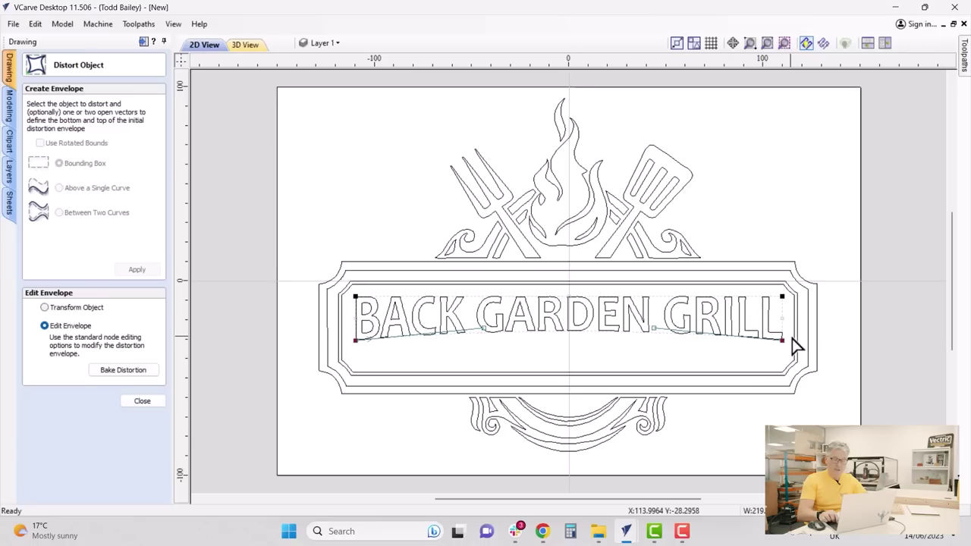
key("Down")
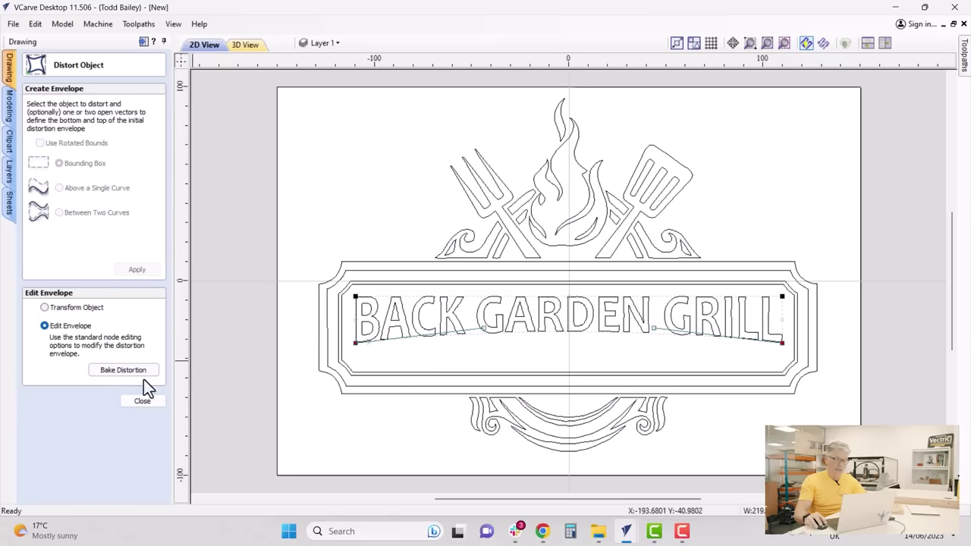
left_click(137, 402)
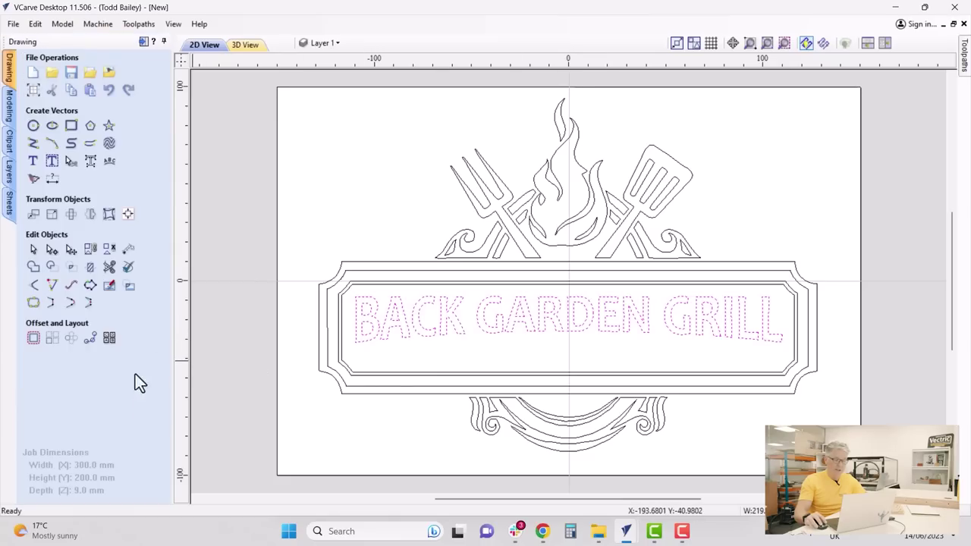
Step: Create the text "FRIENDS ~ FAMILY ~ FUN" in bold Candara with centre alignment
left_click(34, 167)
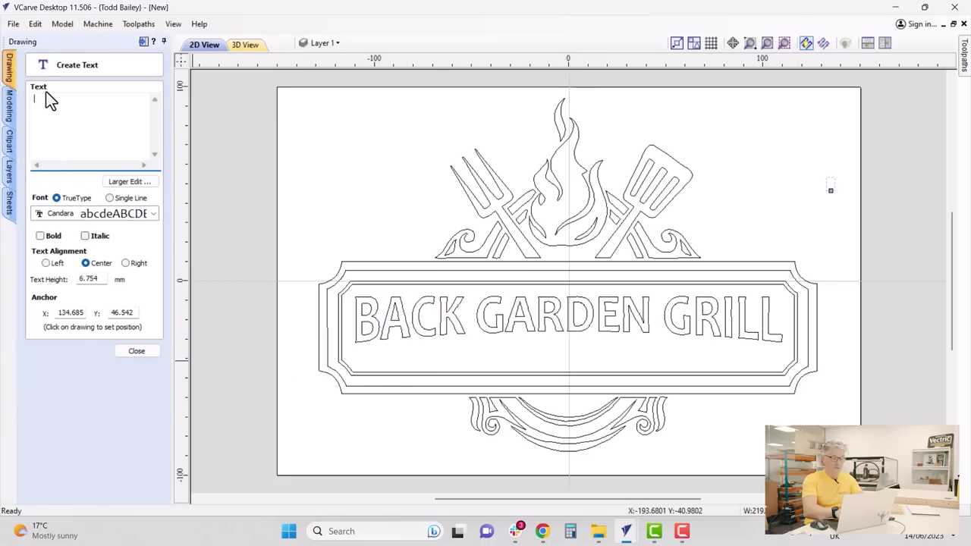
type("FRIENDS")
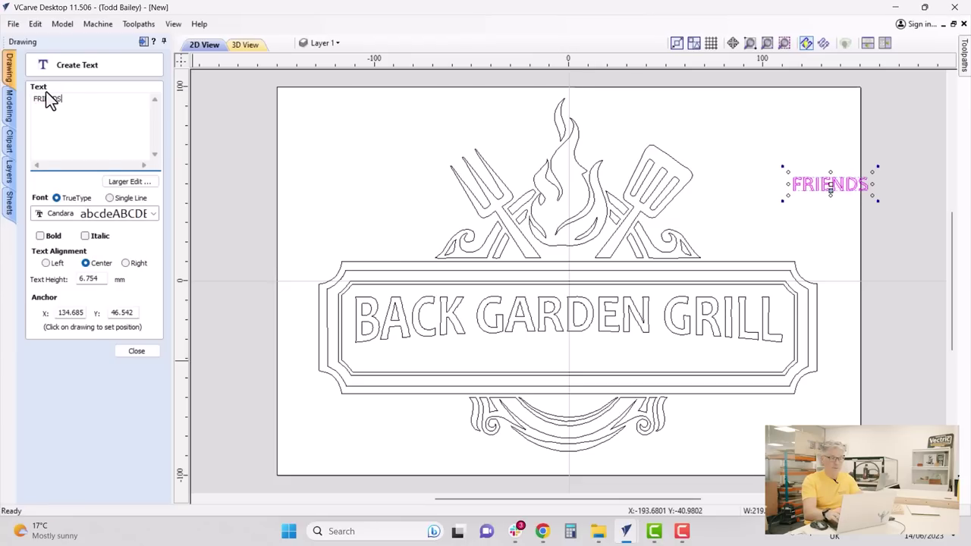
type(" ~ F")
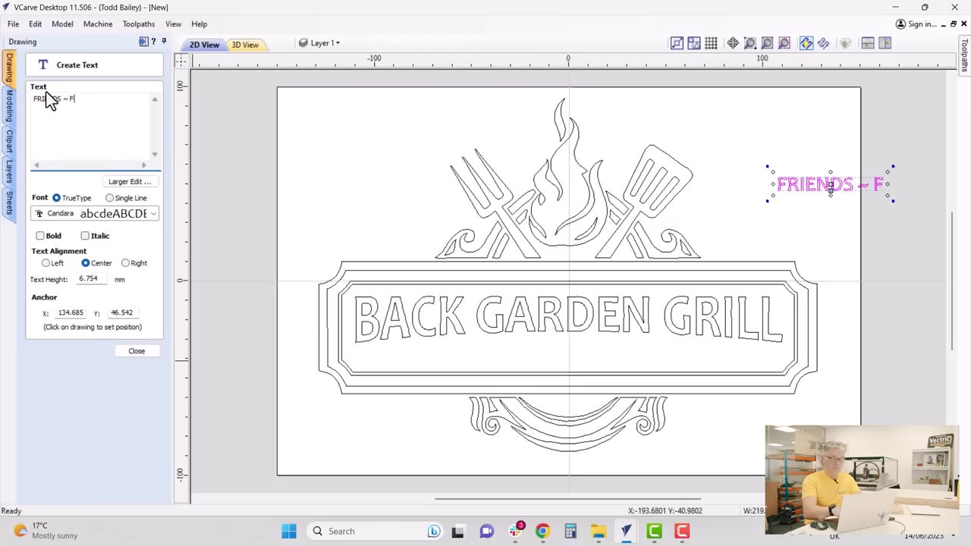
type("AMILY")
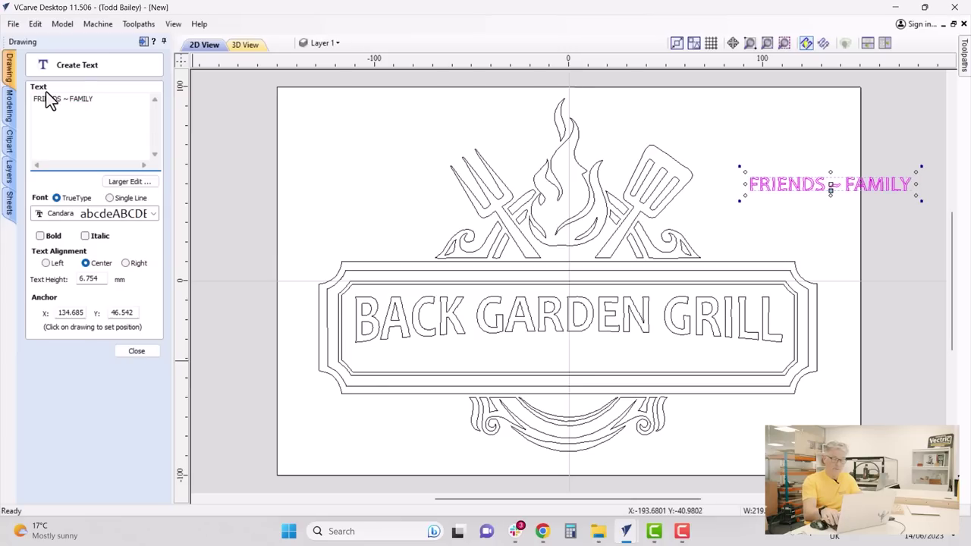
type(" ~ FUN")
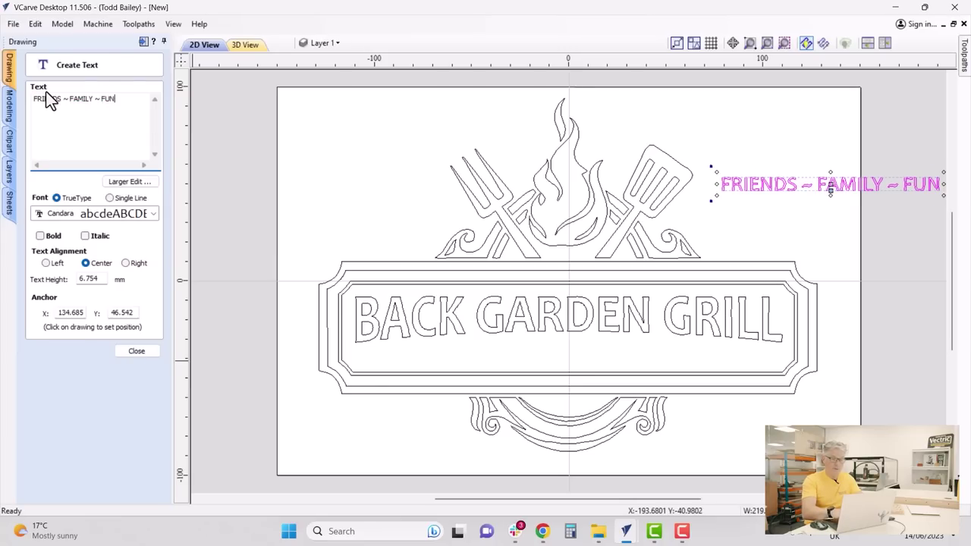
left_click(40, 236)
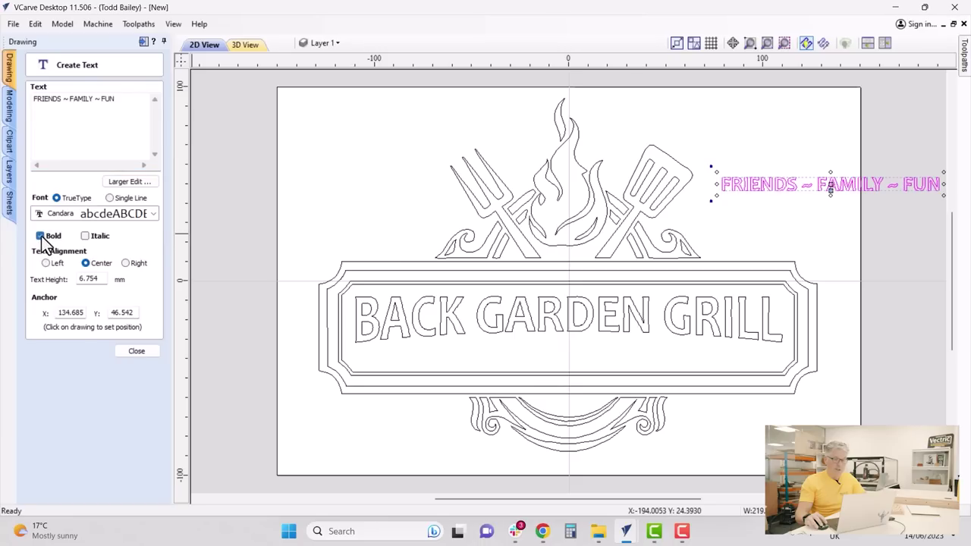
left_click(126, 351)
Step: Move the "FRIENDS ~ FAMILY ~ FUN" text onto the vertical centreline beneath the main lettering inside the plaque
left_click(872, 187)
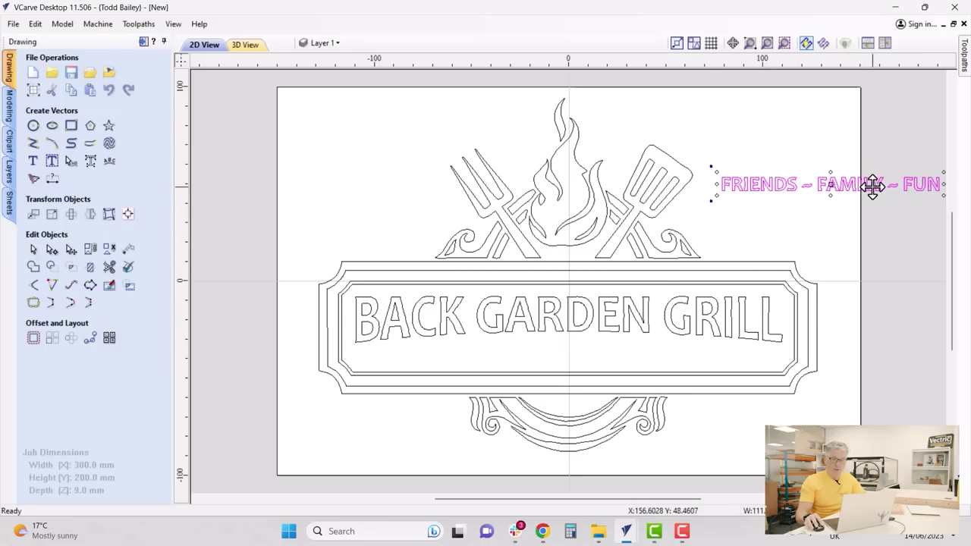
left_click_drag(874, 195, 573, 354)
left_click(690, 379)
scroll(707, 414, "down", 1)
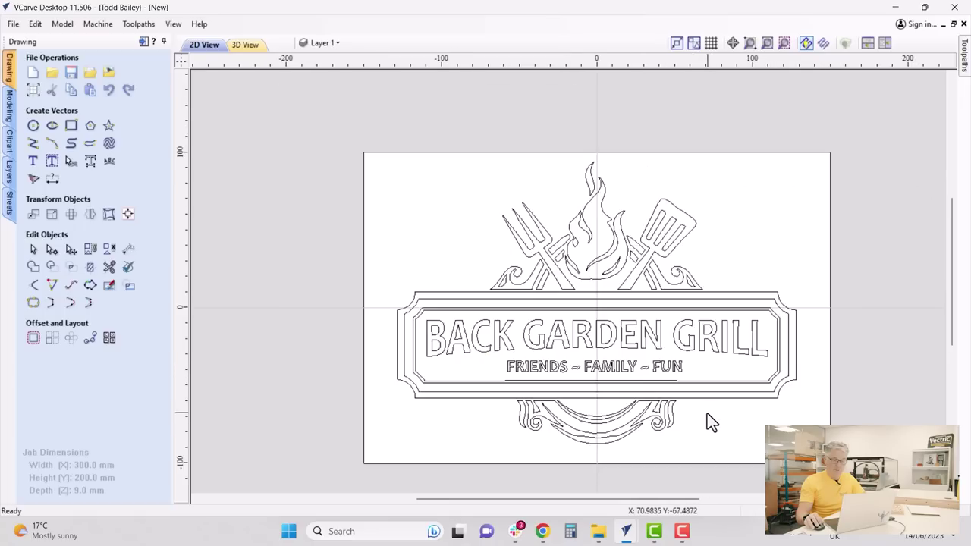
scroll(707, 414, "up", 1)
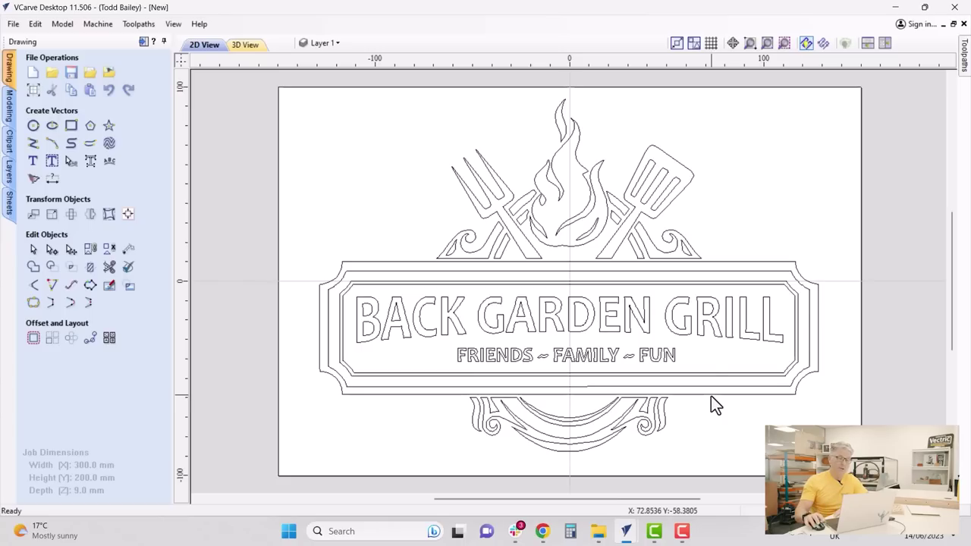
Step: Switch to the toolpath setup and set the material's XY datum to the lower-left corner
left_click(143, 43)
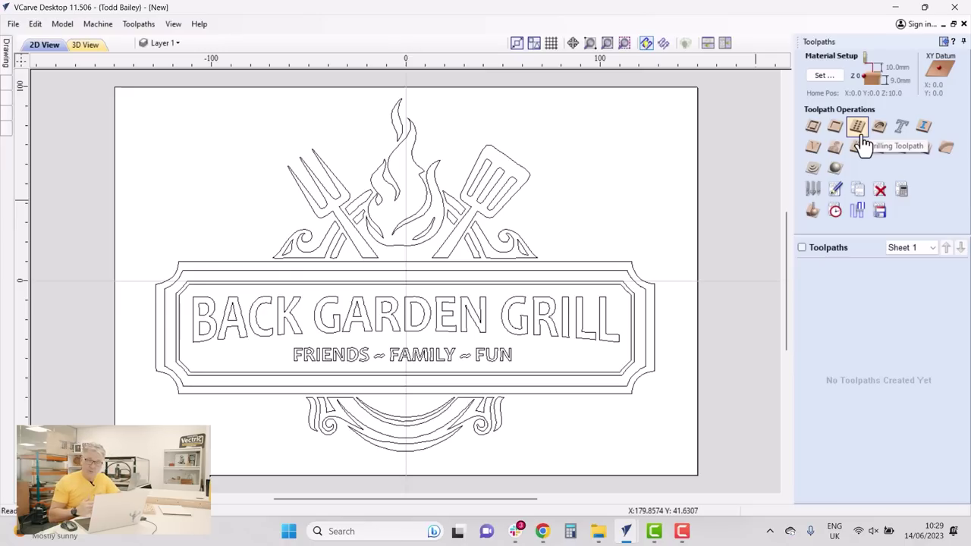
left_click(826, 76)
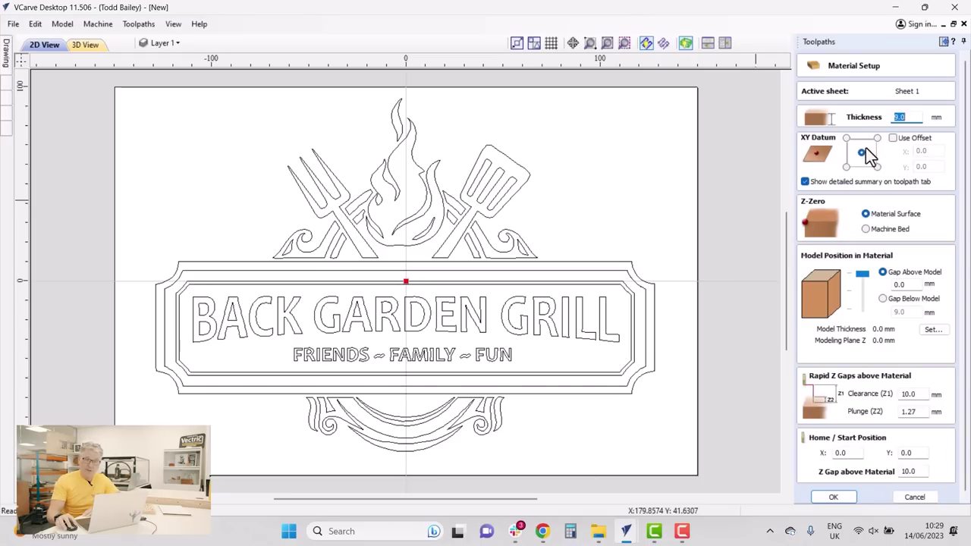
left_click(847, 168)
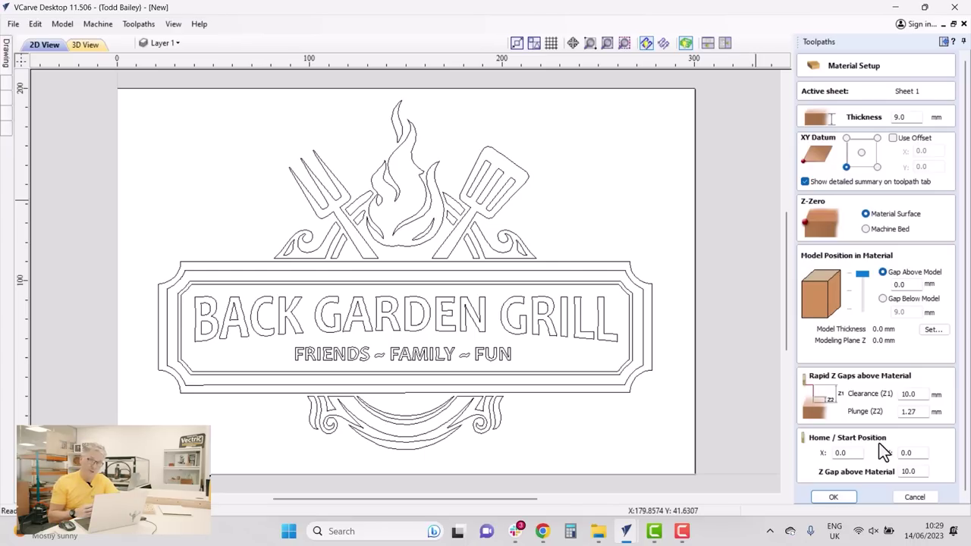
left_click(833, 497)
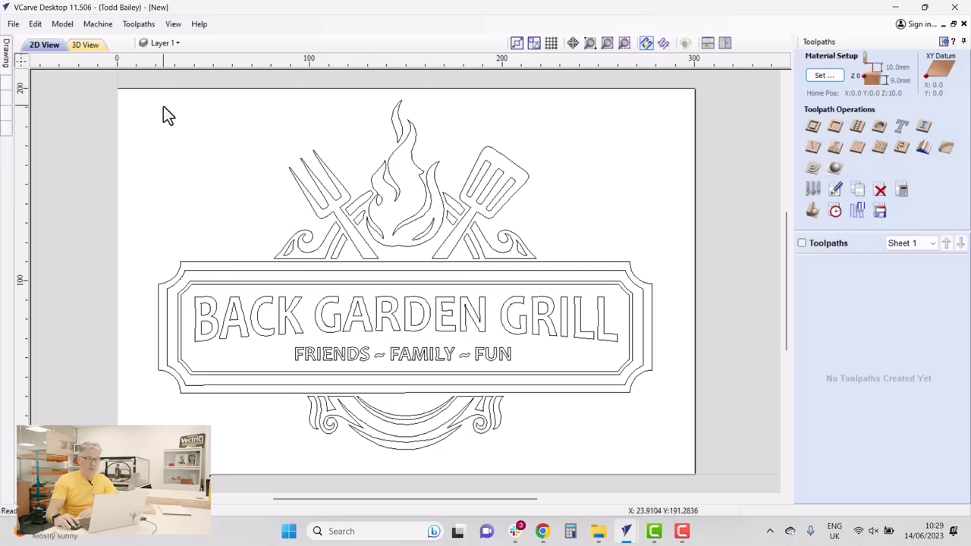
Step: Select all the vectors and calculate a V-Carve toolpath with 0 mm start depth, 5 mm flat depth and the 60° 1/4" V-Bit
left_click_drag(89, 87, 720, 462)
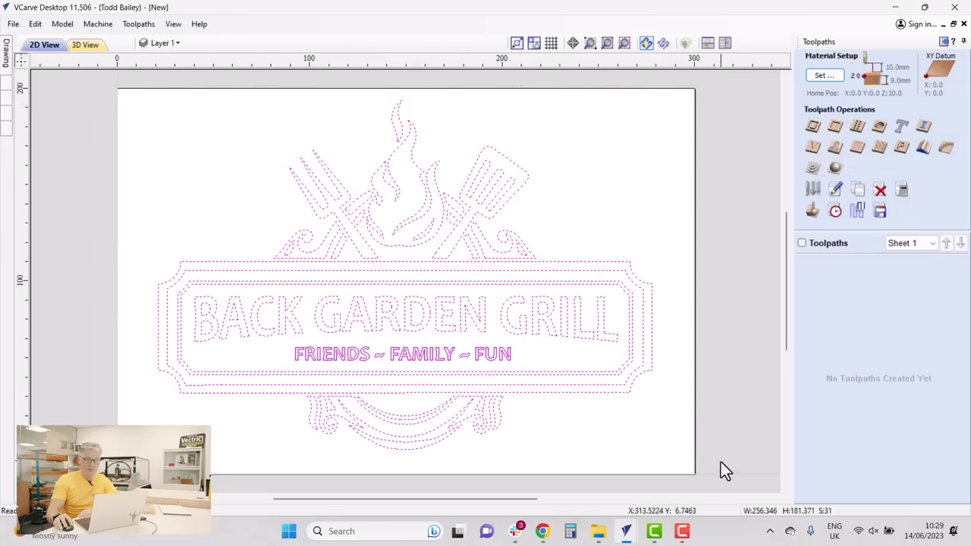
left_click(813, 148)
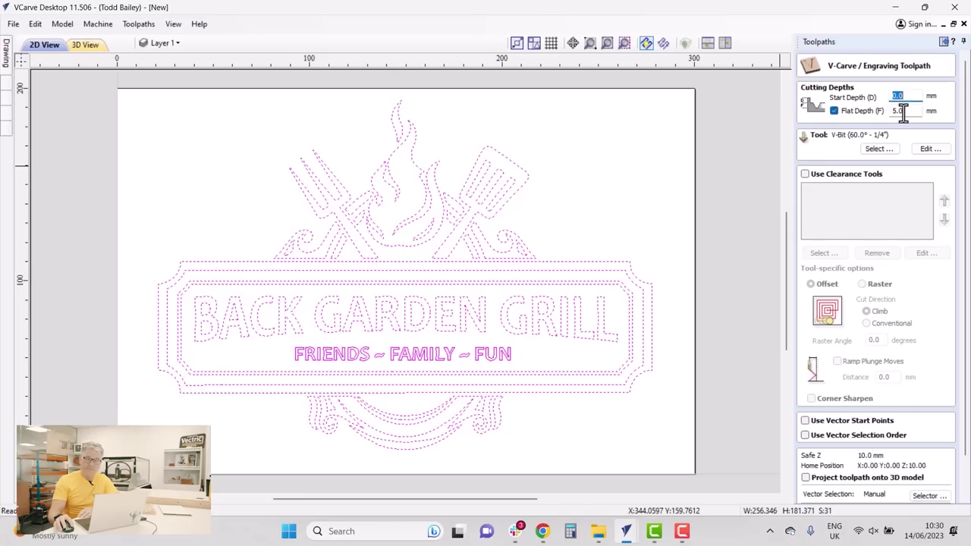
left_click(869, 152)
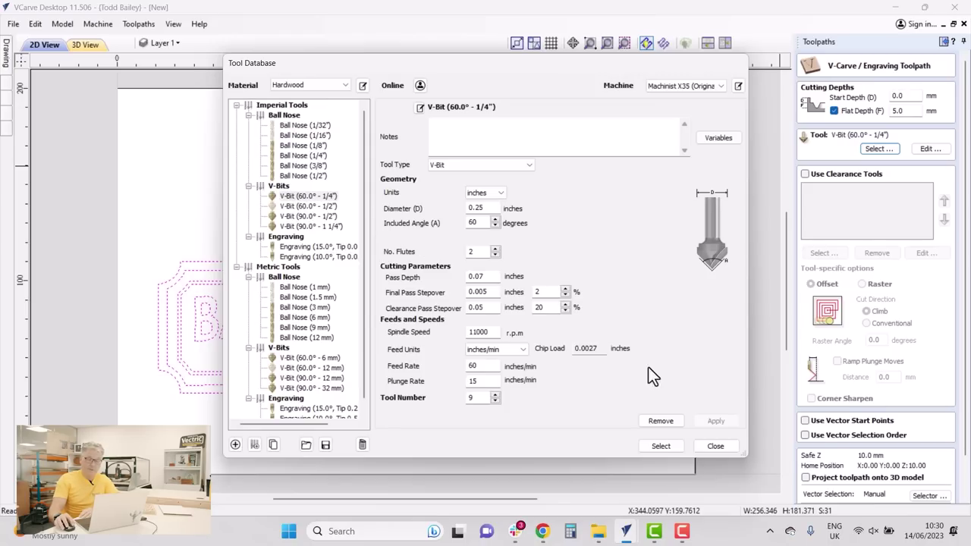
left_click(658, 446)
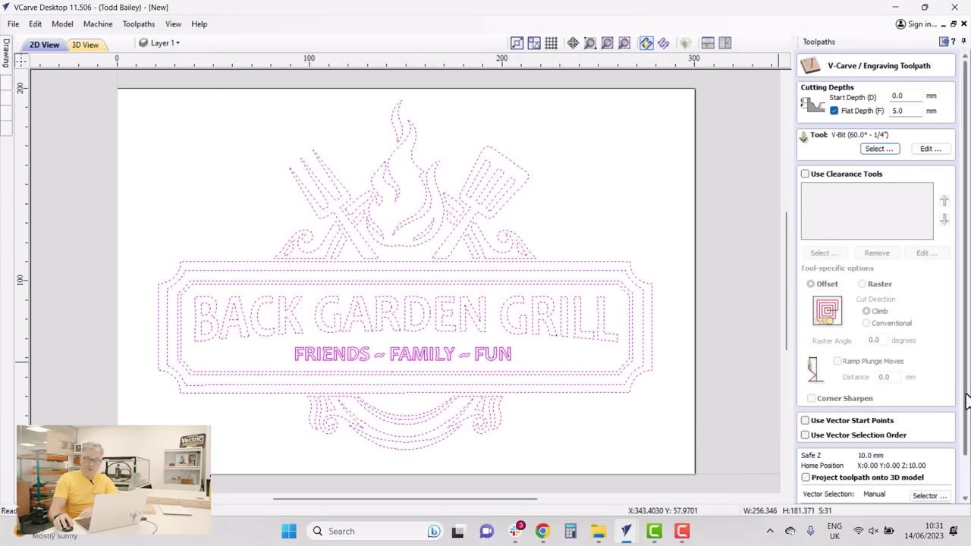
scroll(967, 427, "down", 1)
scroll(967, 426, "down", 1)
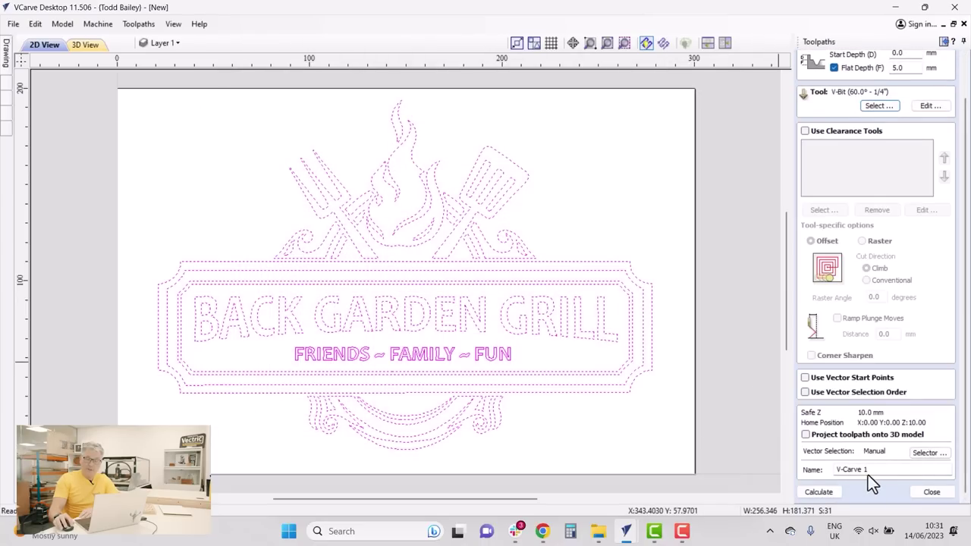
left_click(819, 492)
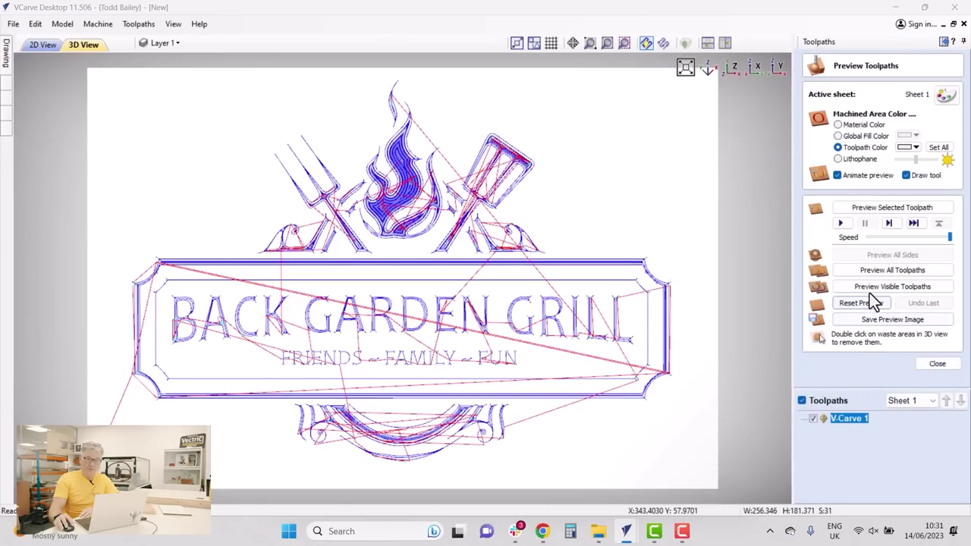
Step: Preview the visible V-Carve toolpath on the 3D material and inspect the carving from an angle
left_click(869, 289)
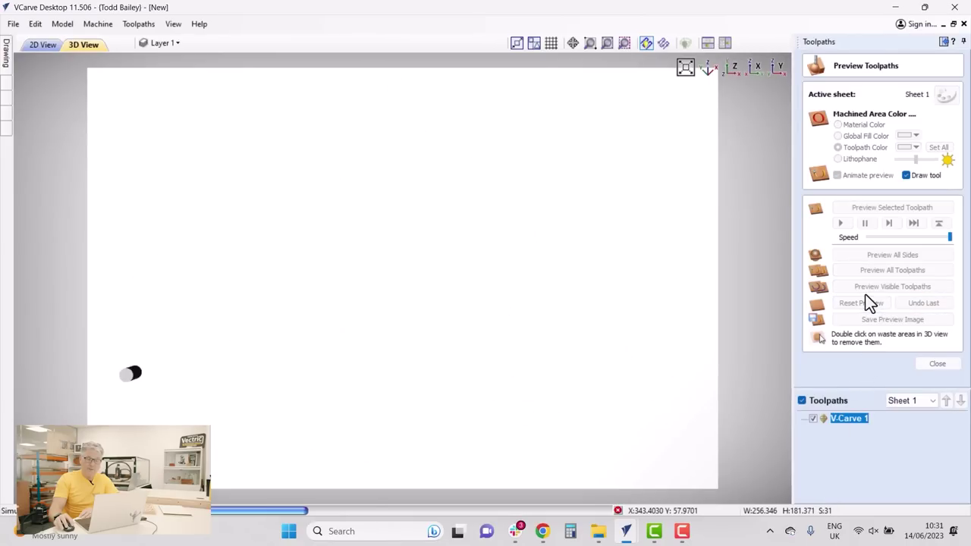
left_click_drag(376, 356, 414, 324)
left_click_drag(456, 216, 410, 304)
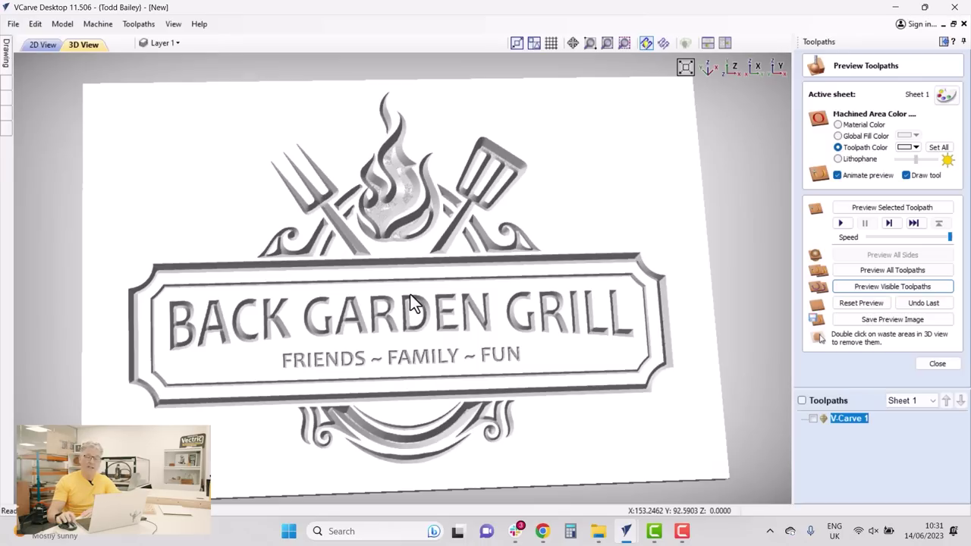
Step: Set the toolpath colour of the previewed carving to black, inspect it in 3D and close the preview
left_click(915, 148)
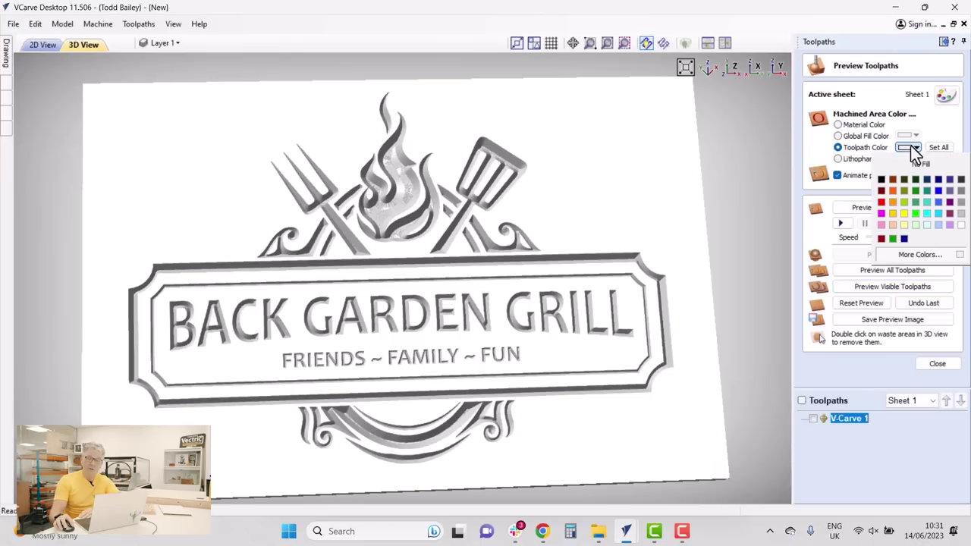
left_click(881, 180)
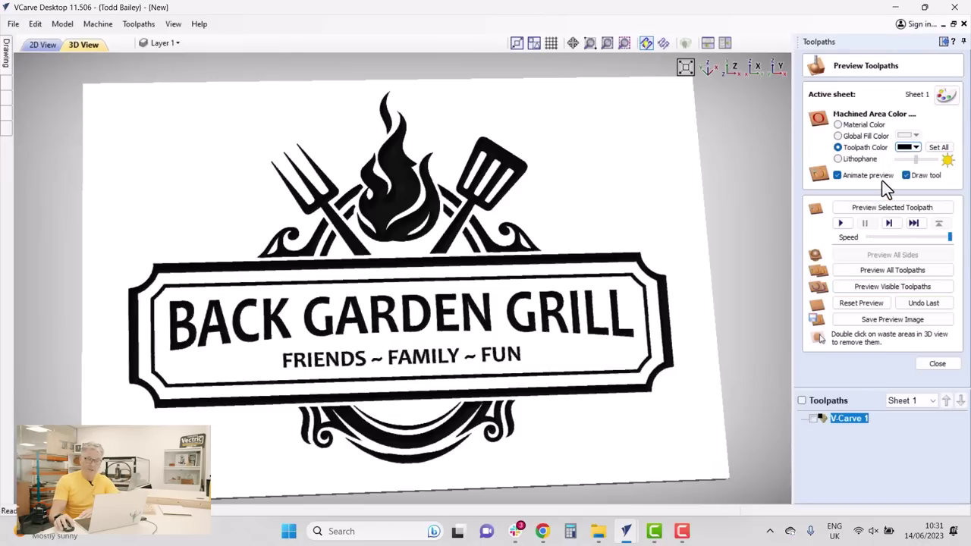
left_click_drag(443, 355, 478, 256)
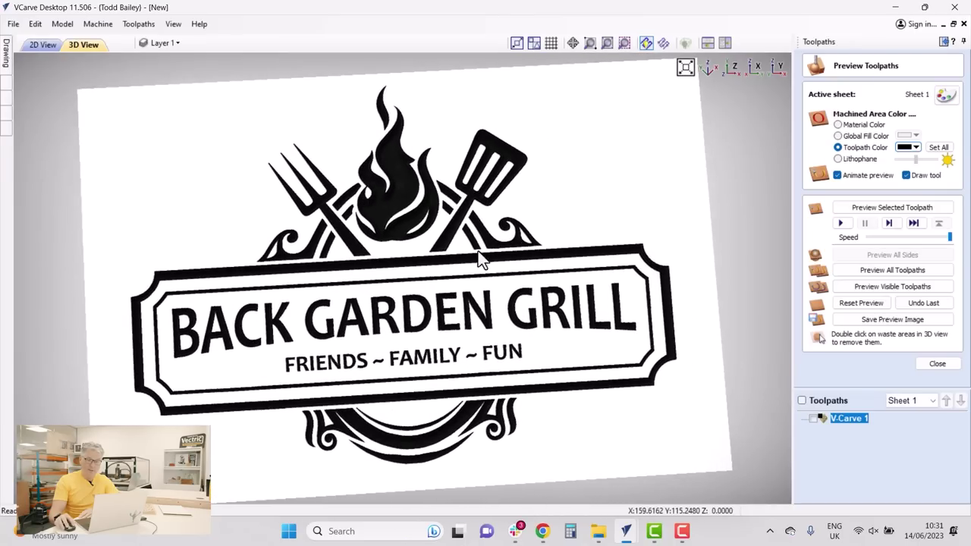
left_click(937, 365)
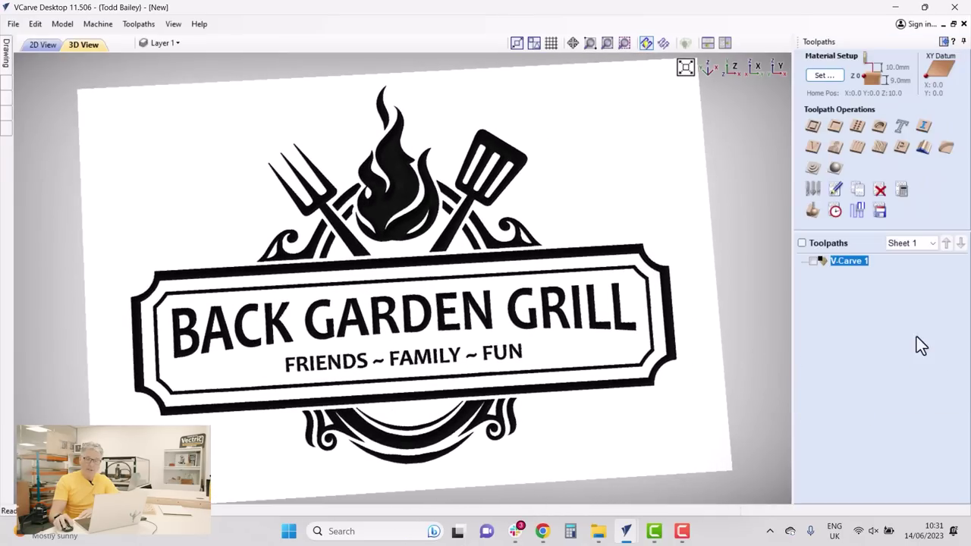
Step: Set up saving of the V-Carve toolpath for the WorkBee Z1+ 1000x1000 machine with the Duet - RRF3_3 (mm) post processor
left_click(879, 212)
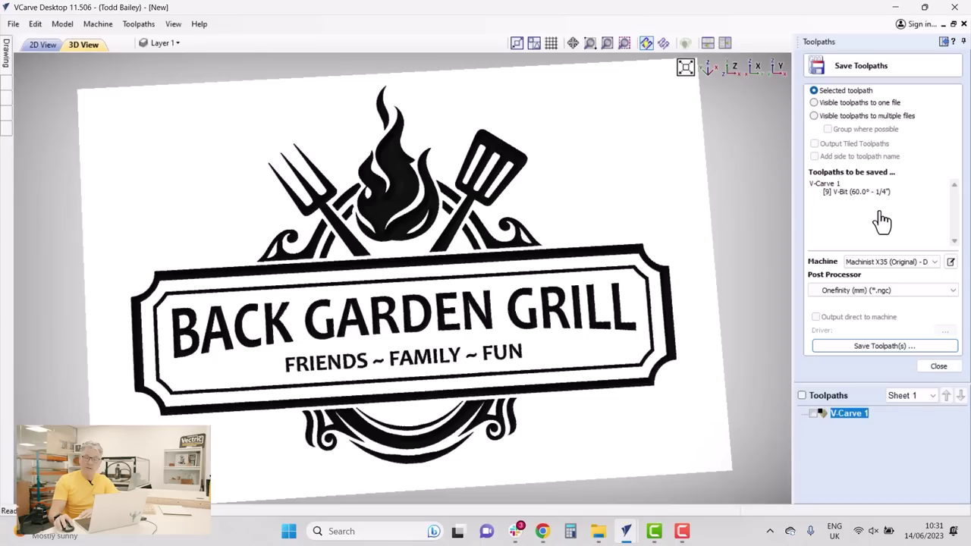
left_click(933, 262)
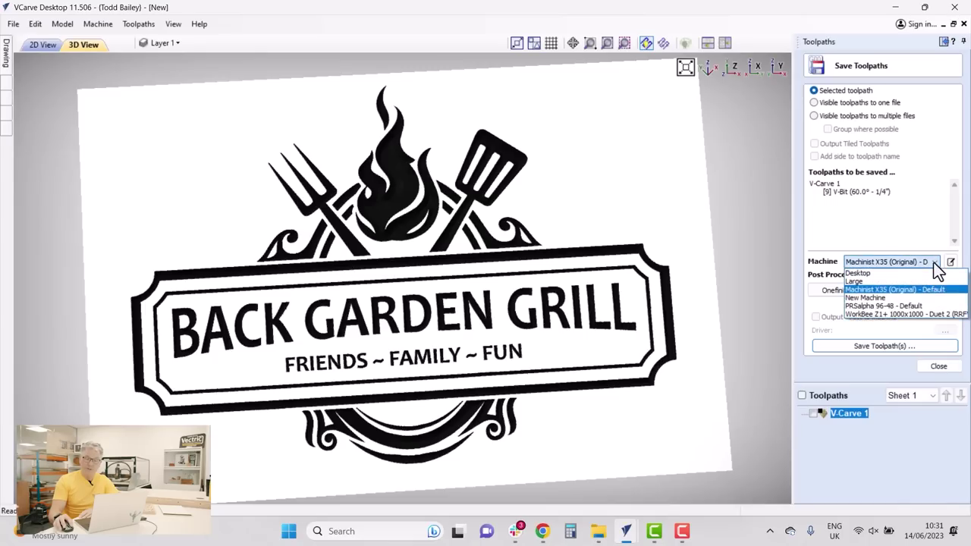
left_click(906, 313)
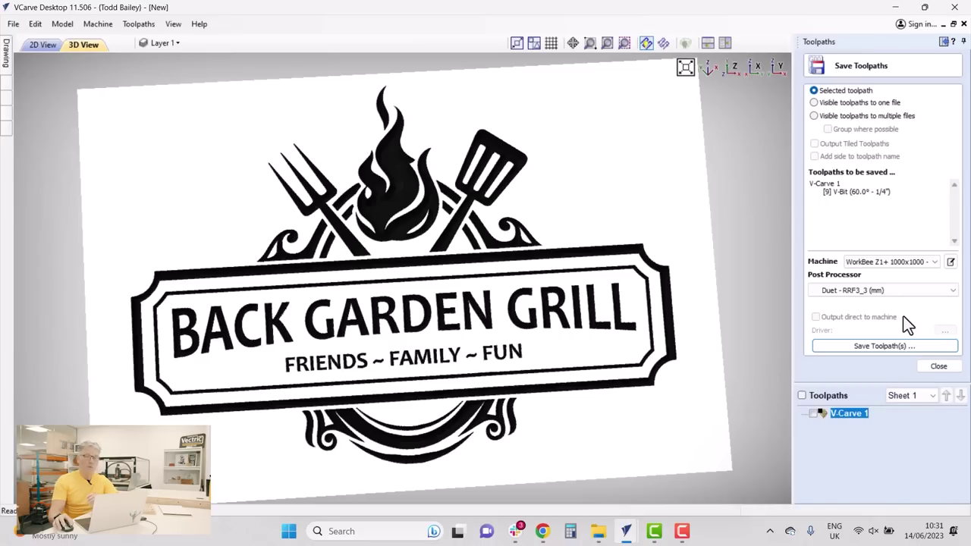
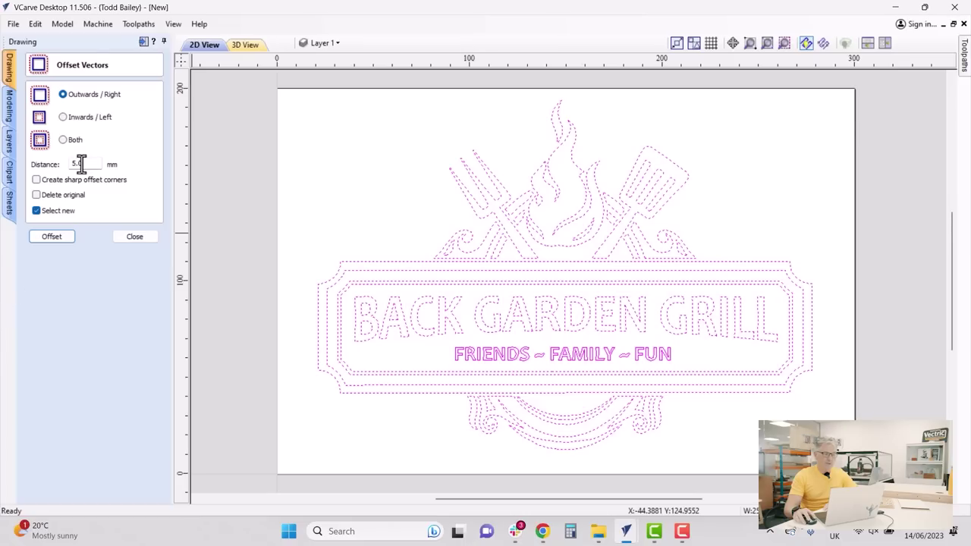
Step: Try offsetting all the sign vectors outwards by 2 mm
left_click_drag(82, 163, 50, 162)
type("2")
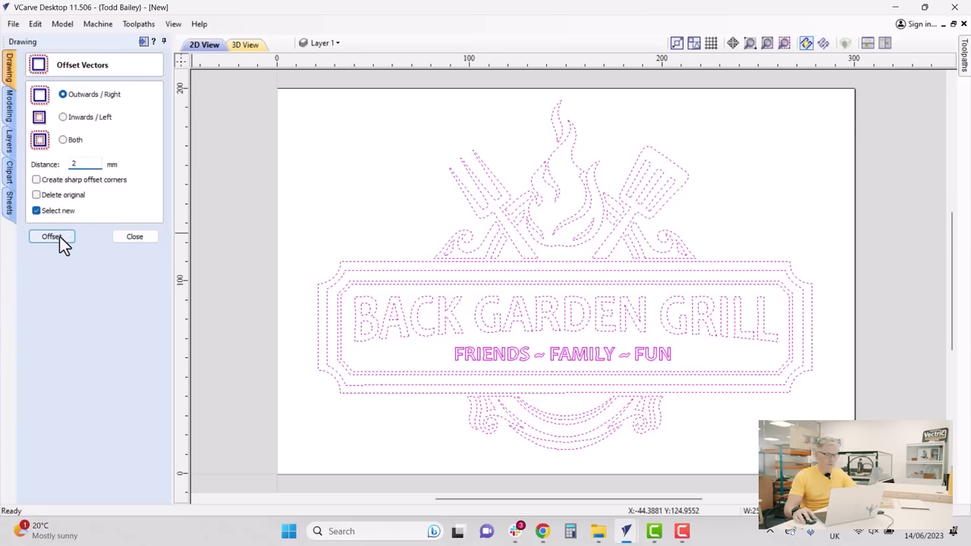
left_click(61, 239)
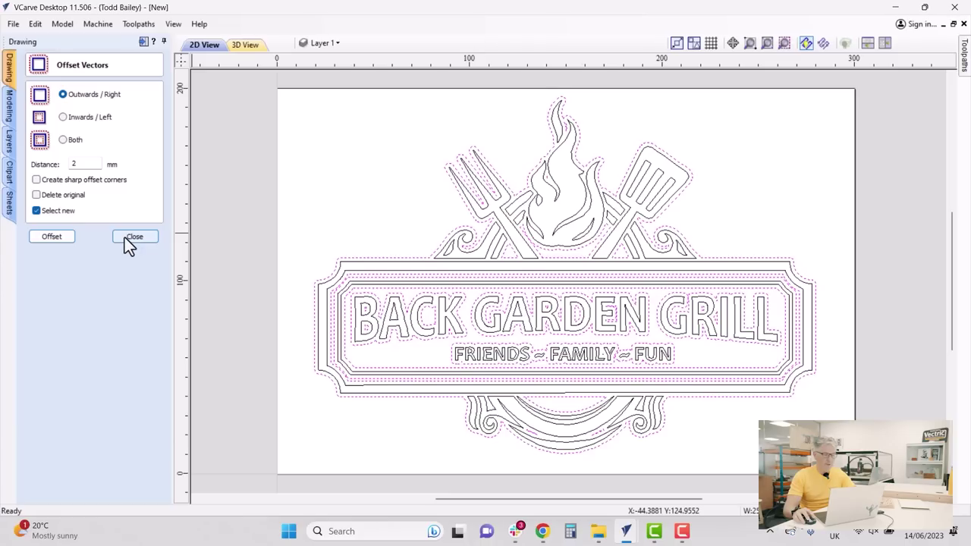
key("ctrl+a")
Step: Offset all the sign vectors outwards by 3 mm and delete the inner offsets, keeping only the outermost outline
left_click_drag(97, 163, 52, 162)
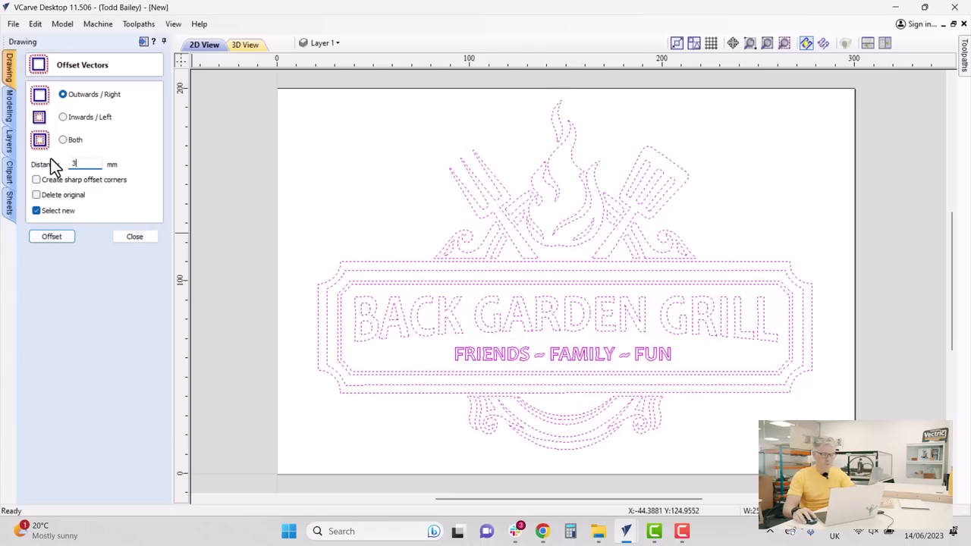
left_click(59, 236)
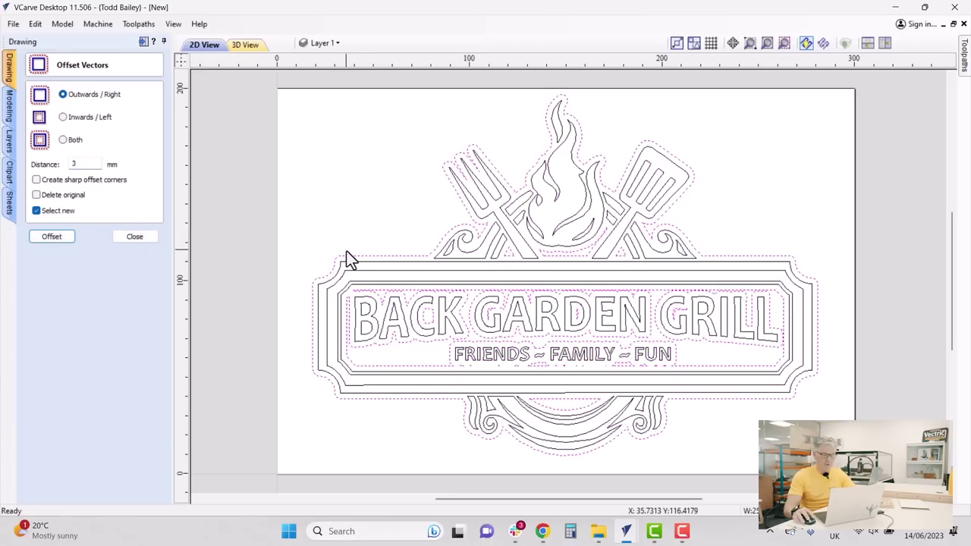
left_click(154, 238)
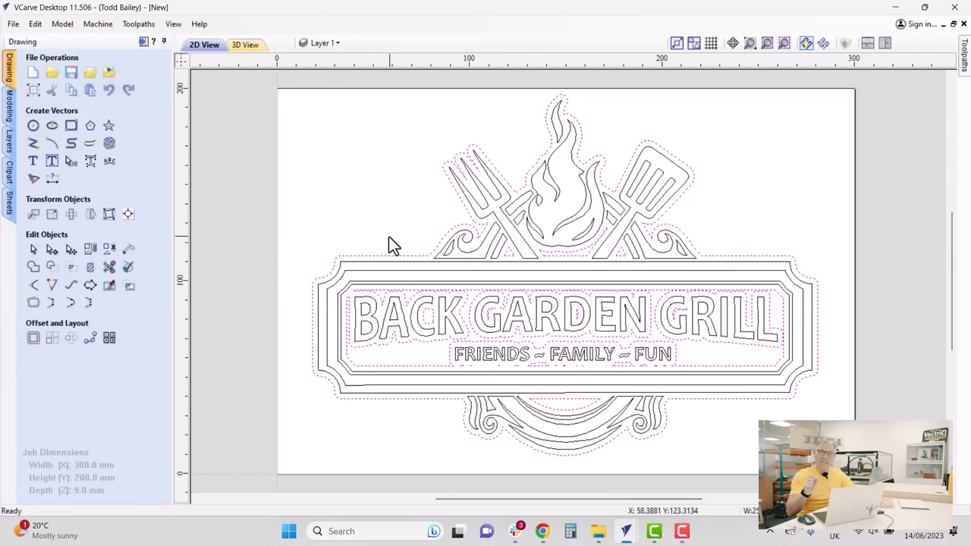
left_click(440, 245, "shift")
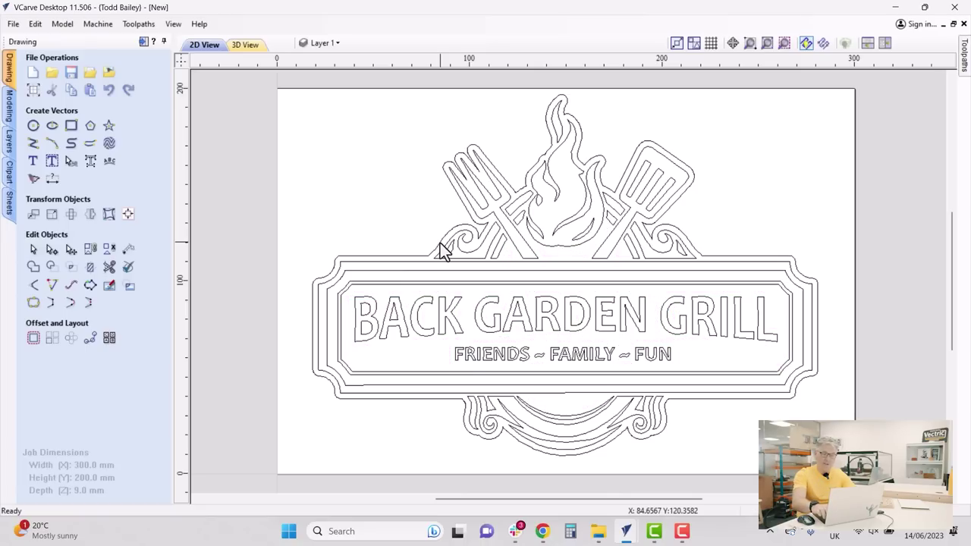
key("Escape")
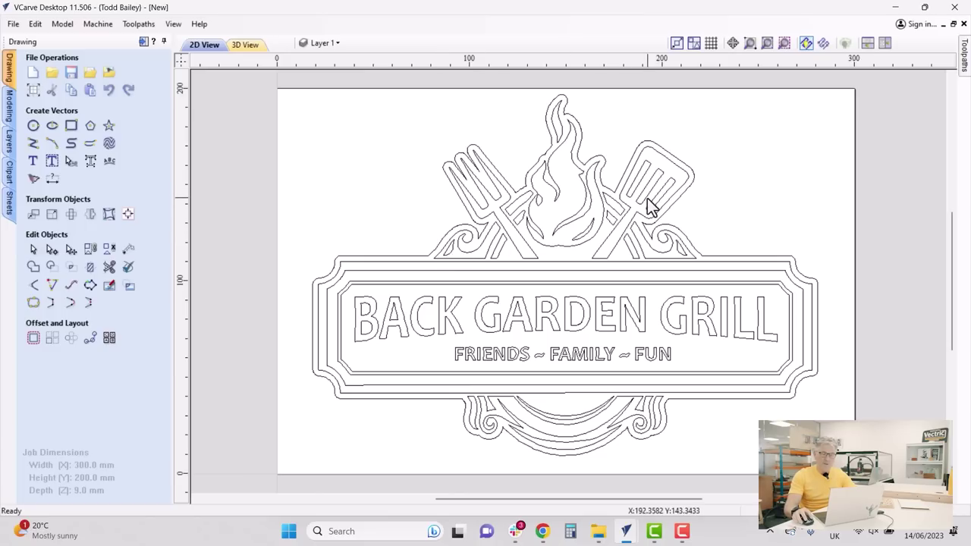
Step: Set up a 2D Profile toolpath on the outermost outline with 0 mm start depth, 9.1 mm cut depth and the 1/4" End Mill
left_click(143, 42)
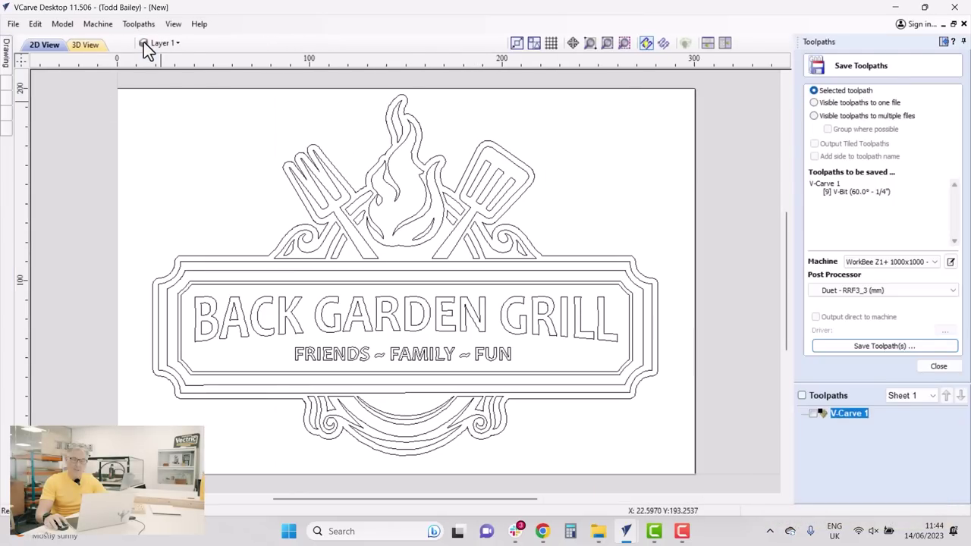
left_click(938, 368)
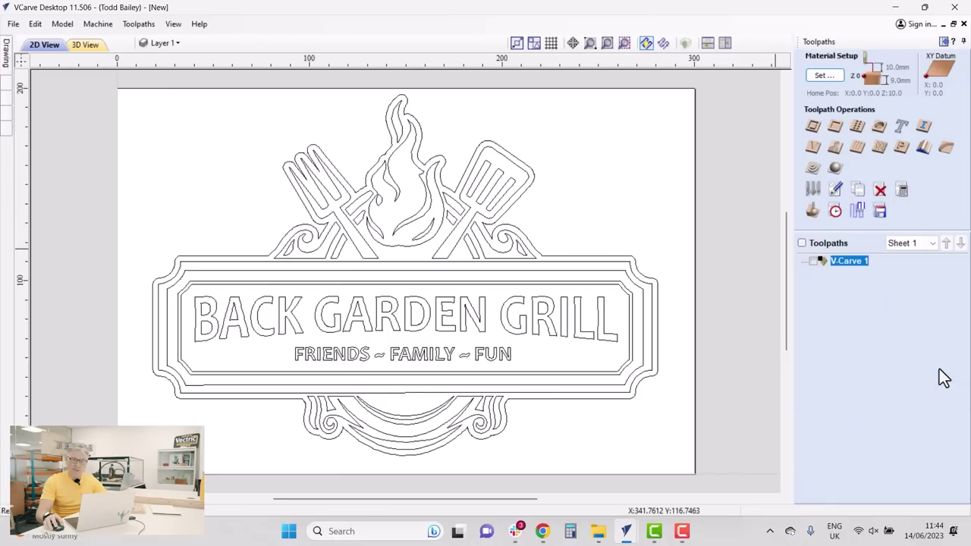
left_click(531, 189)
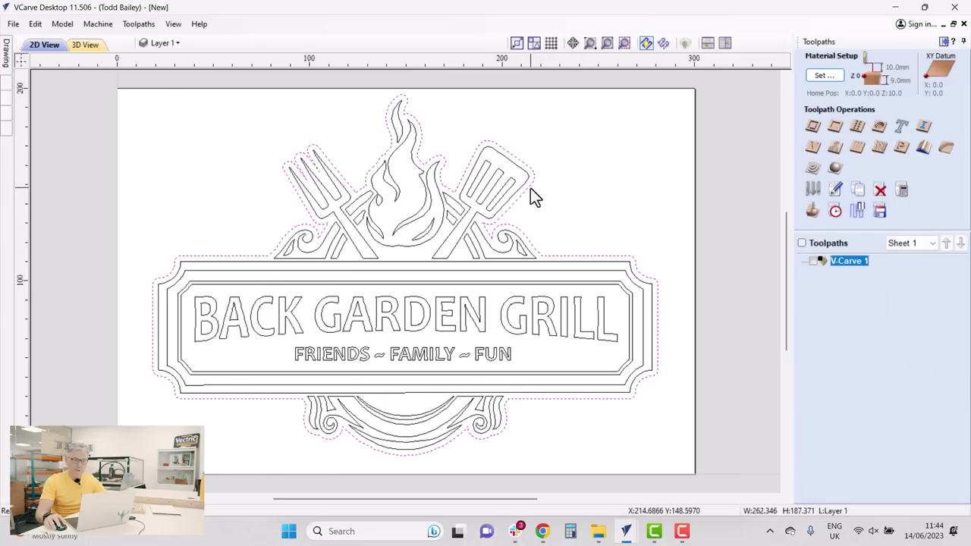
left_click(813, 128)
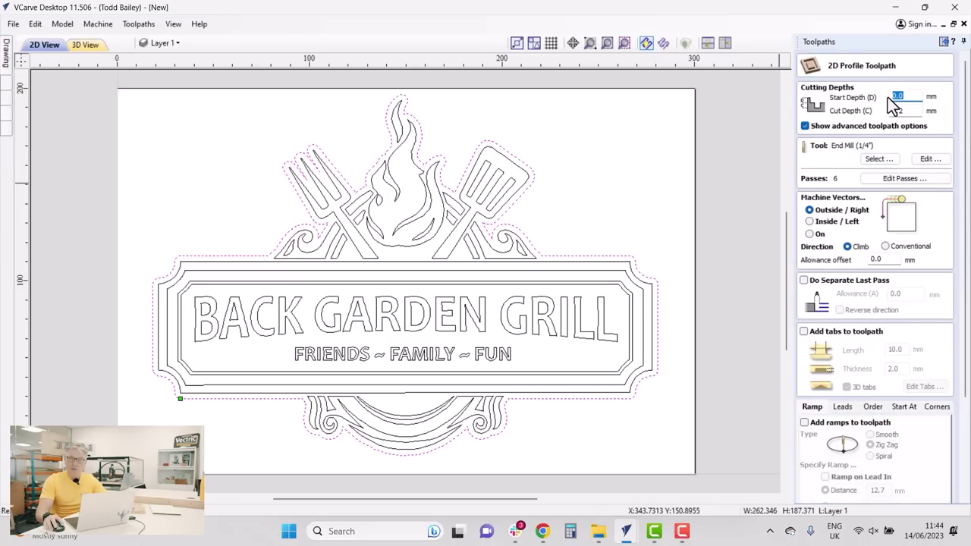
key("Tab")
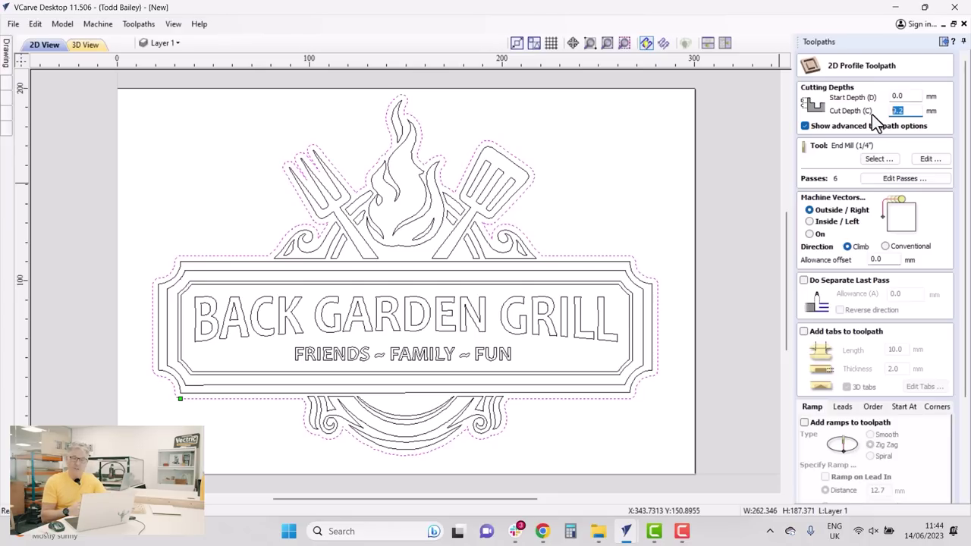
type("2")
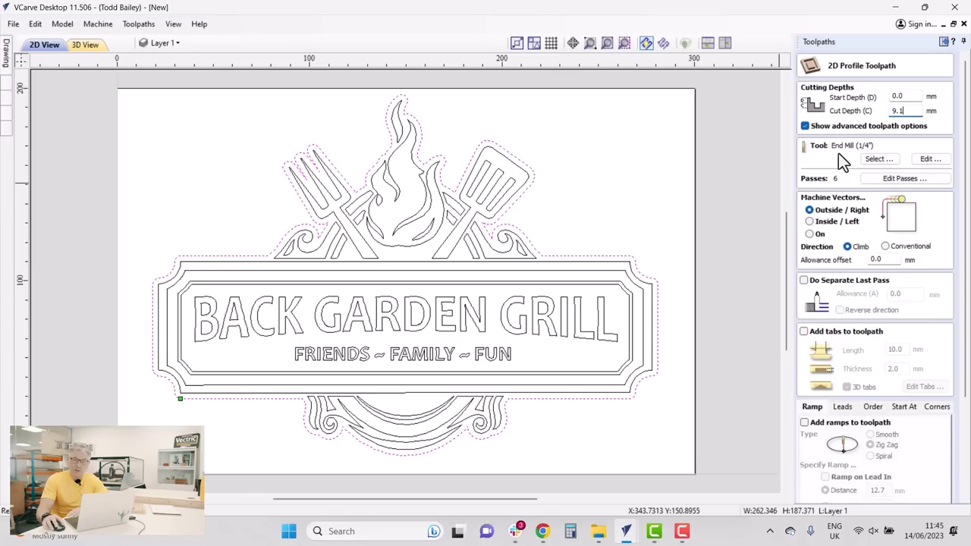
left_click(931, 159)
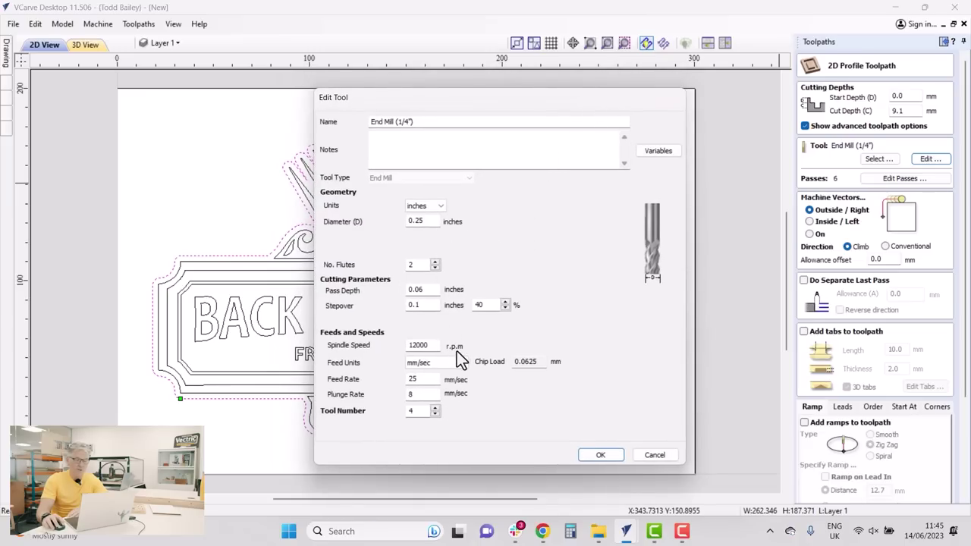
left_click(601, 456)
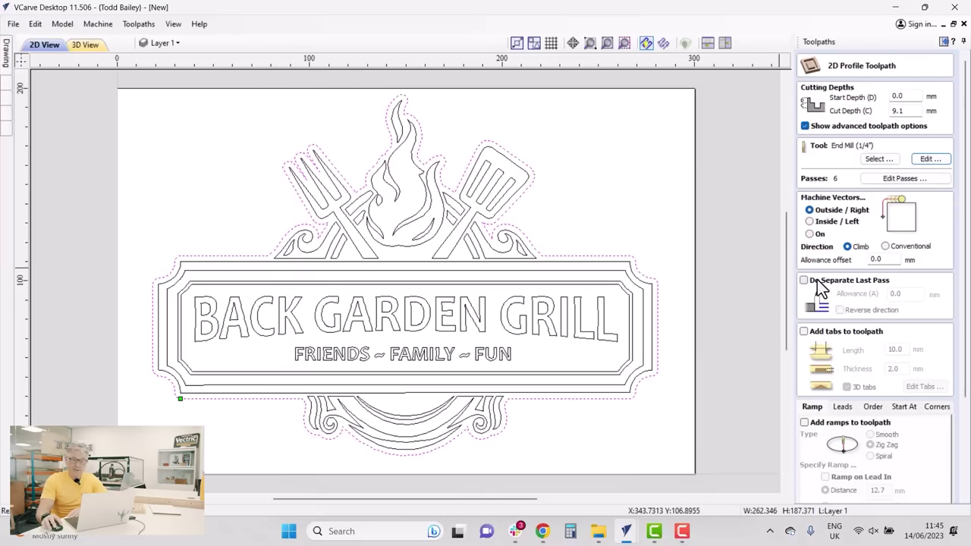
Step: Add six tabs to the profile toolpath: one on each short side of the banner outline and two along each long side
left_click(804, 331)
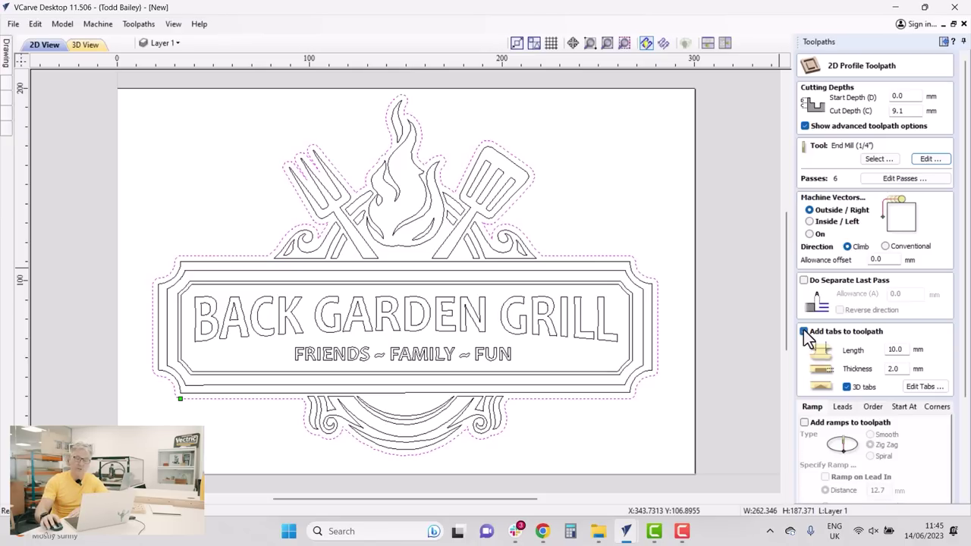
left_click(804, 332)
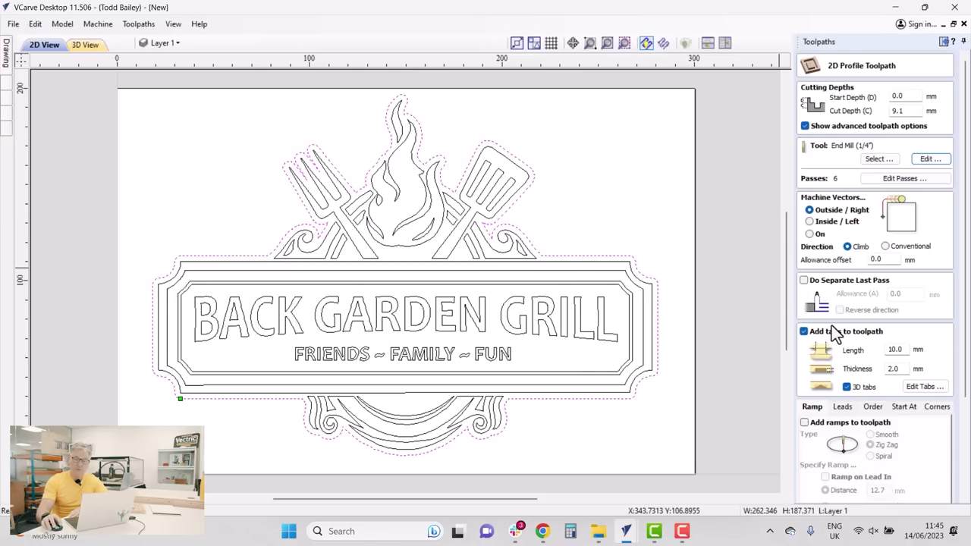
left_click(914, 388)
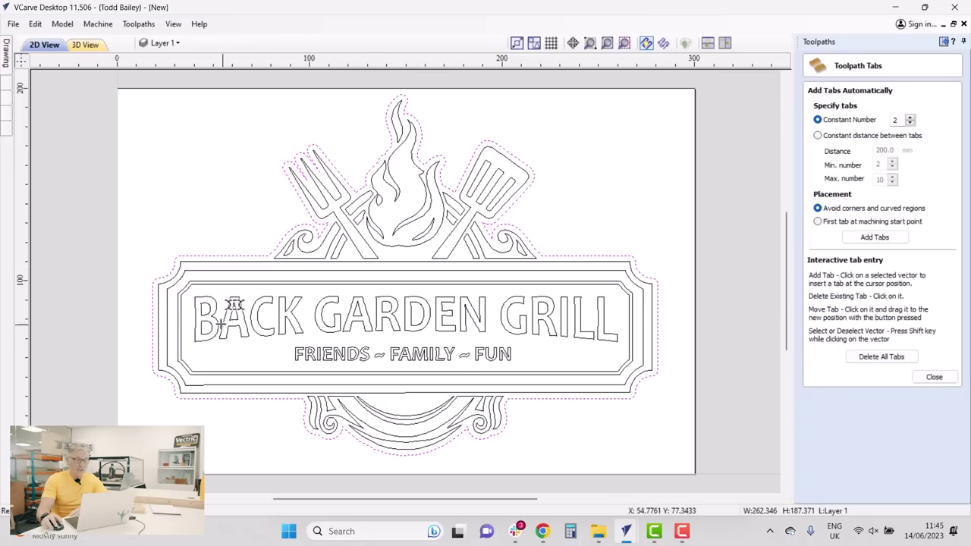
left_click(153, 323)
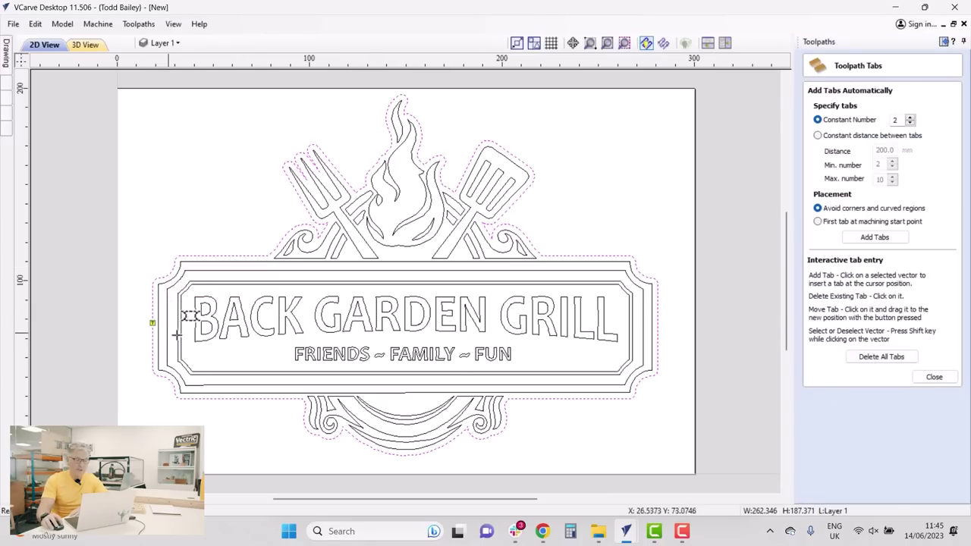
left_click(658, 319)
left_click(572, 399)
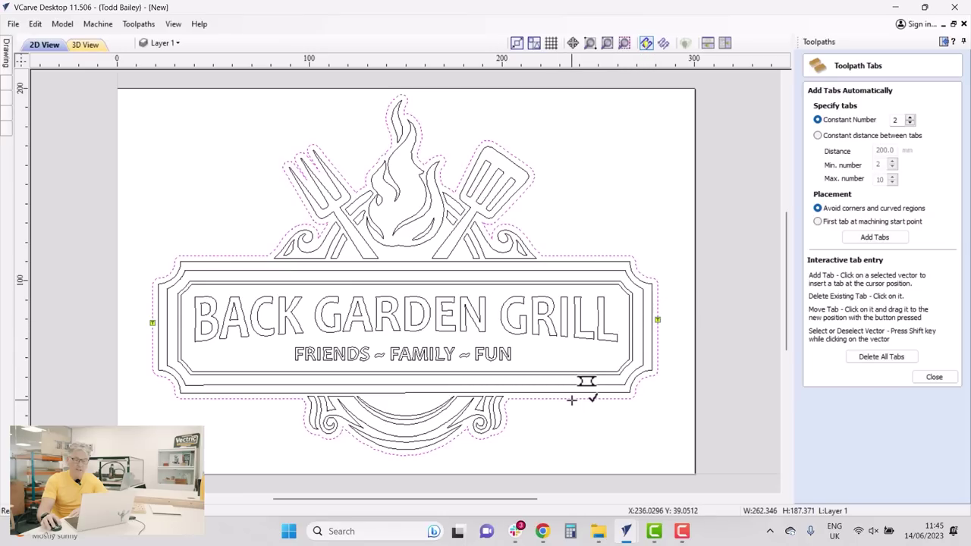
left_click(576, 257)
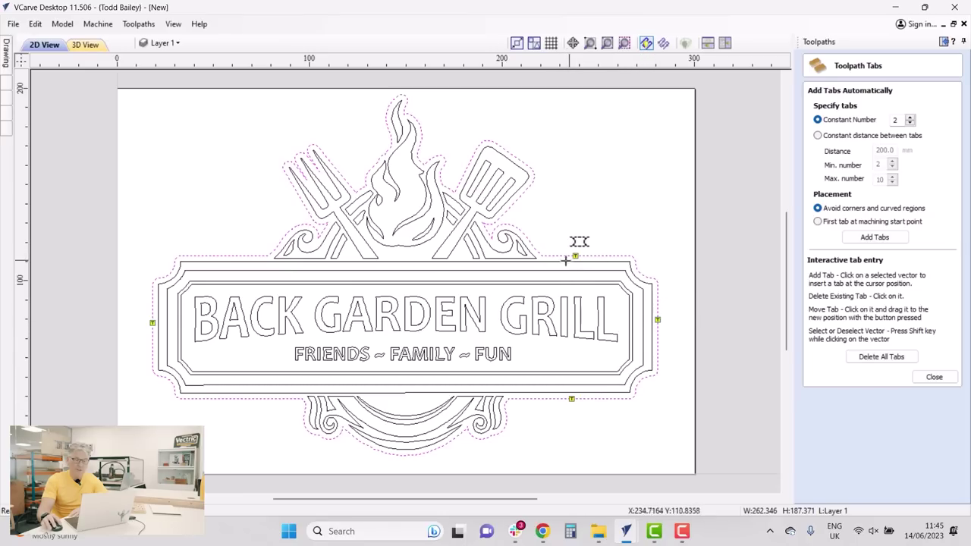
left_click(220, 256)
left_click(239, 398)
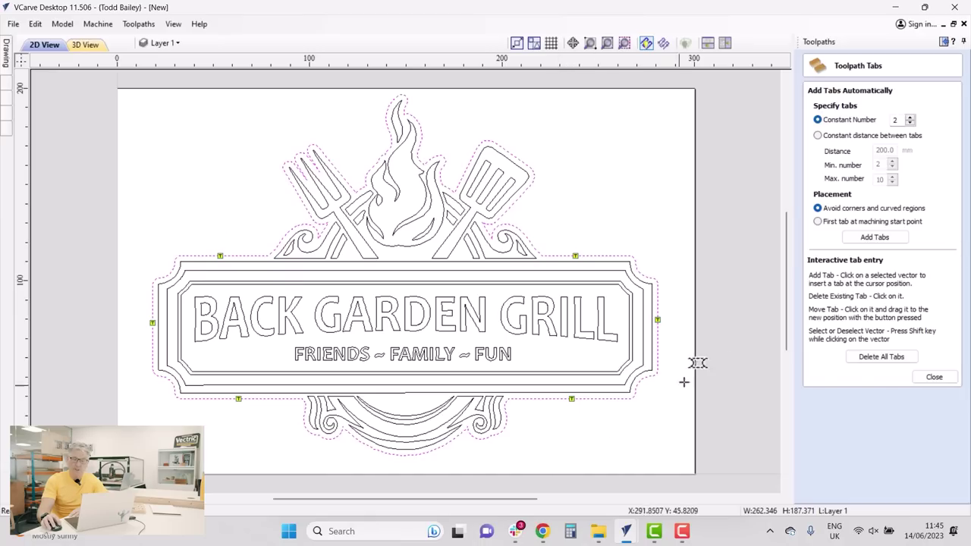
left_click(946, 382)
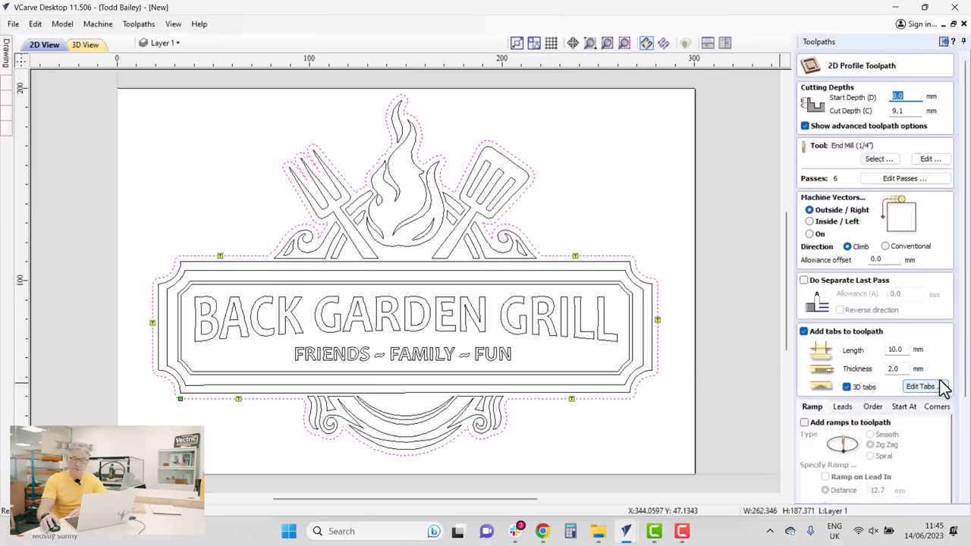
Step: Name the profile toolpath "Cutout" and calculate it, accepting the cut through the material
scroll(967, 375, "down", 1)
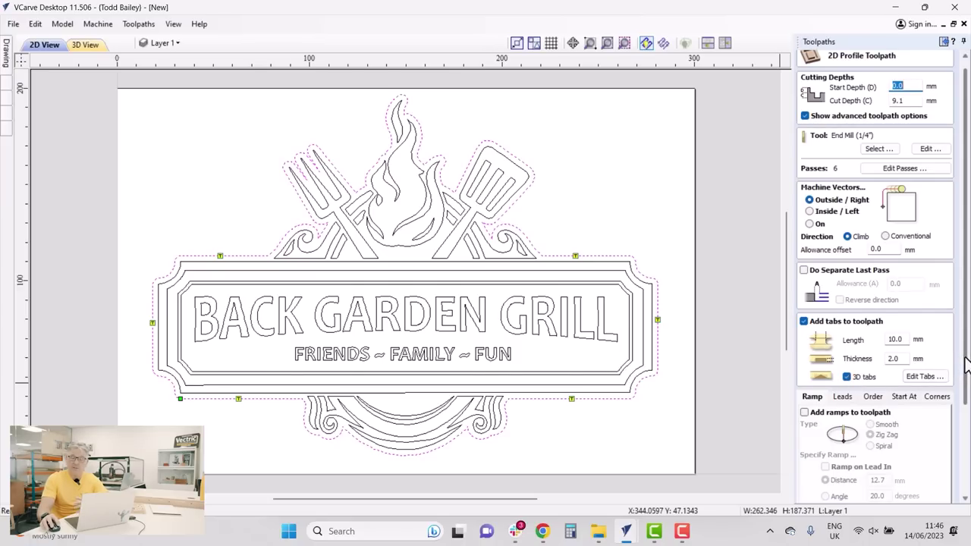
left_click_drag(967, 365, 967, 470)
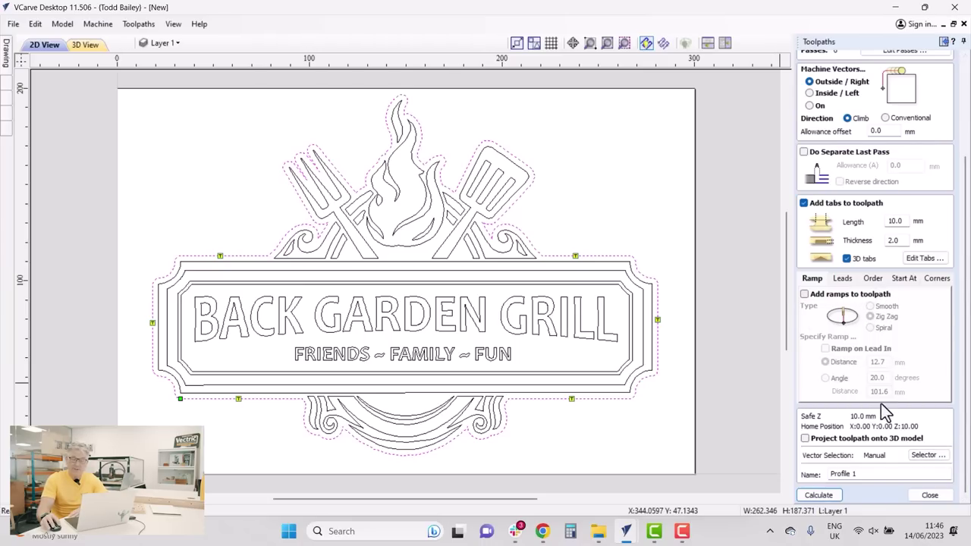
triple_click(857, 473)
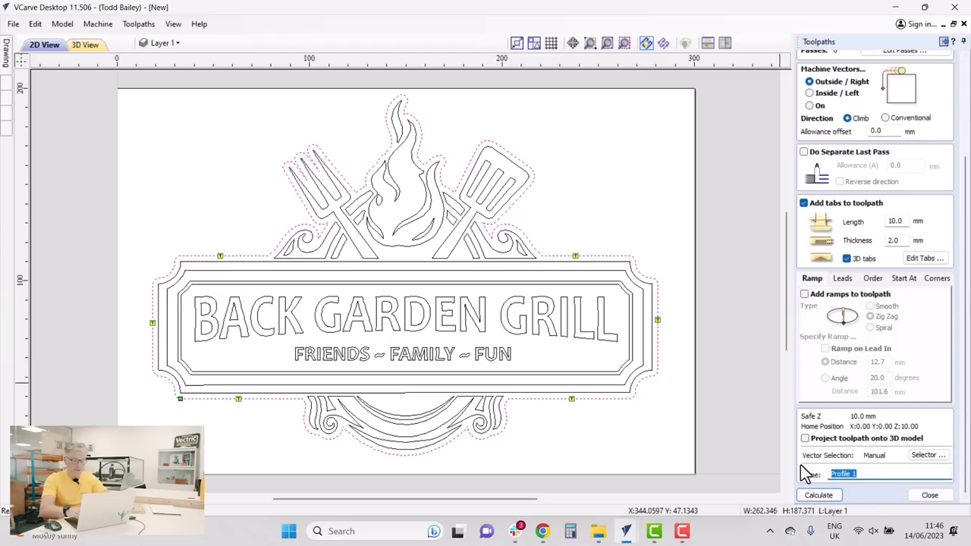
type("Cutout")
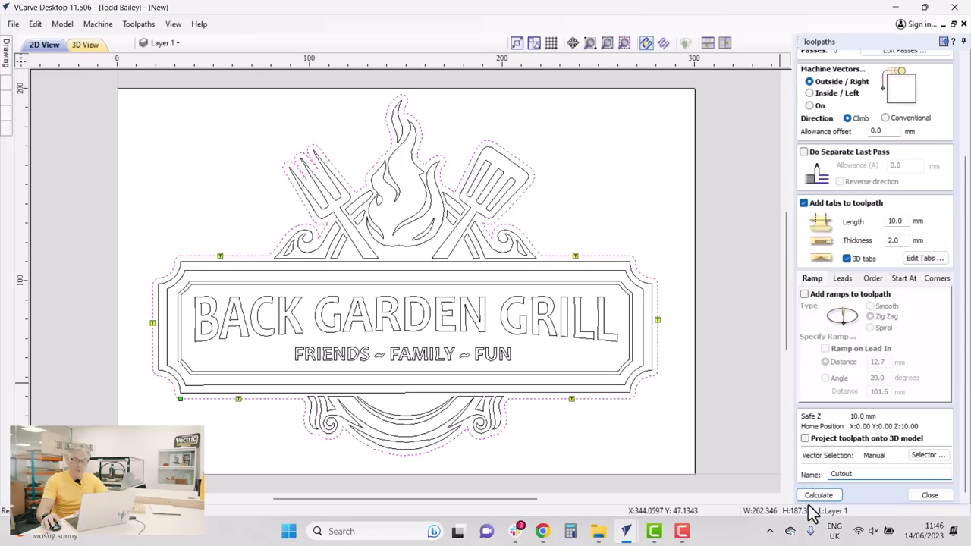
left_click(817, 498)
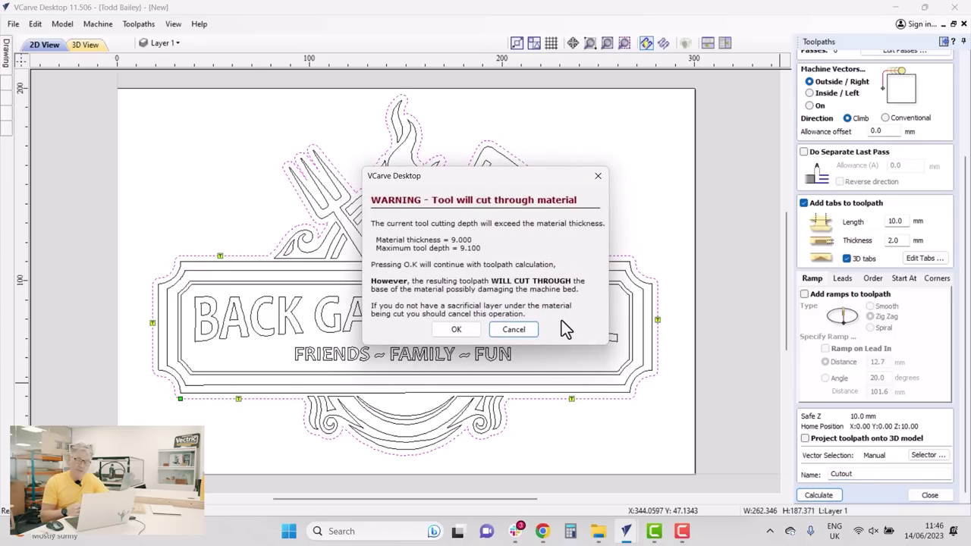
left_click(455, 333)
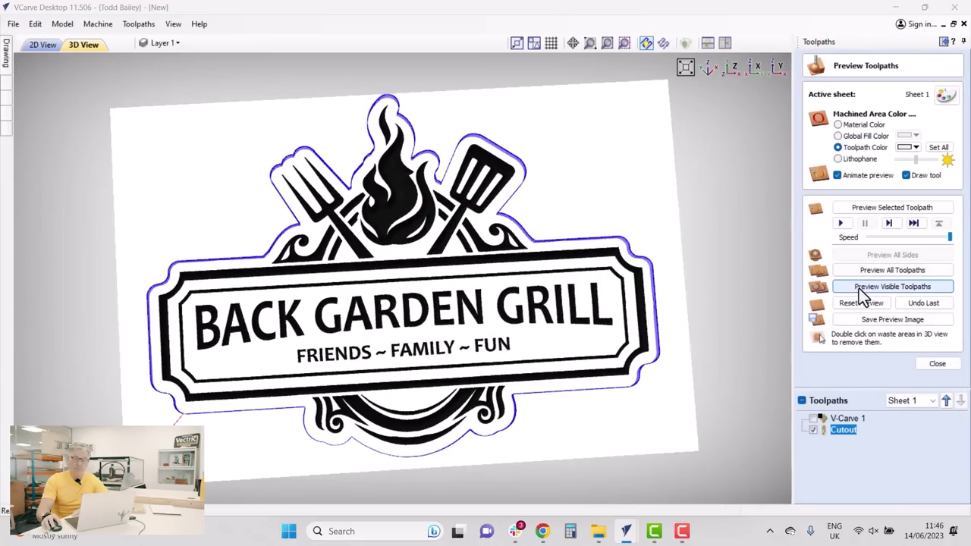
Step: Preview the visible Cutout toolpath on the 3D material and inspect the cut outline and tabs
left_click(860, 288)
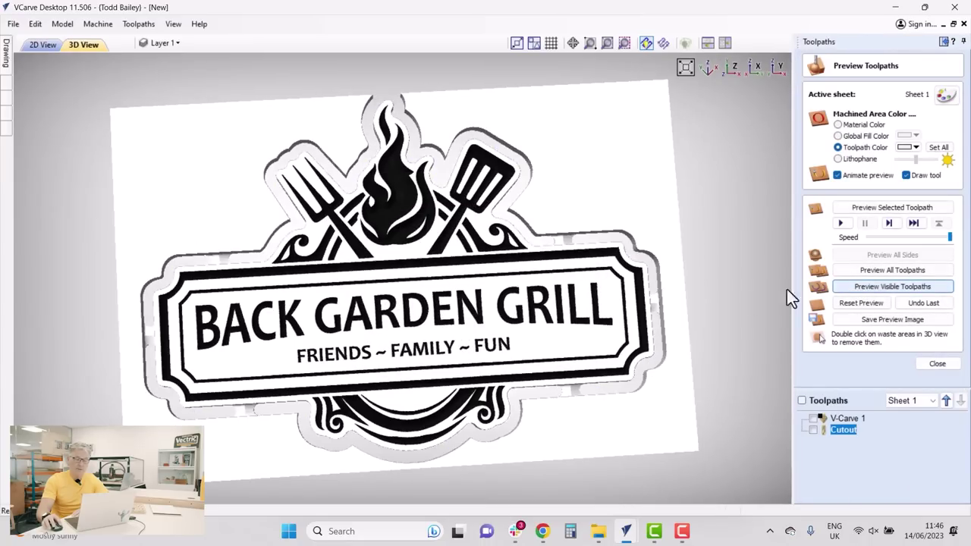
left_click_drag(454, 313, 499, 296)
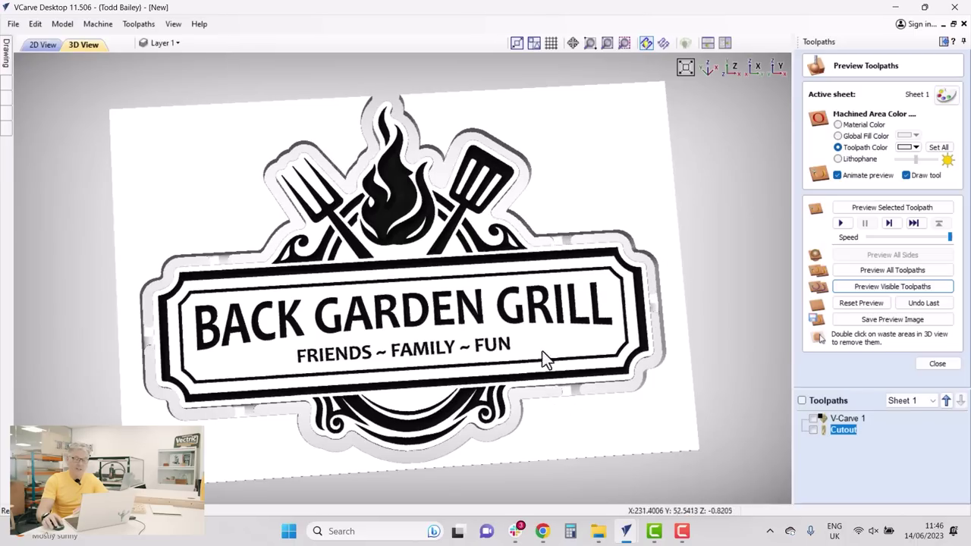
left_click_drag(545, 358, 461, 334)
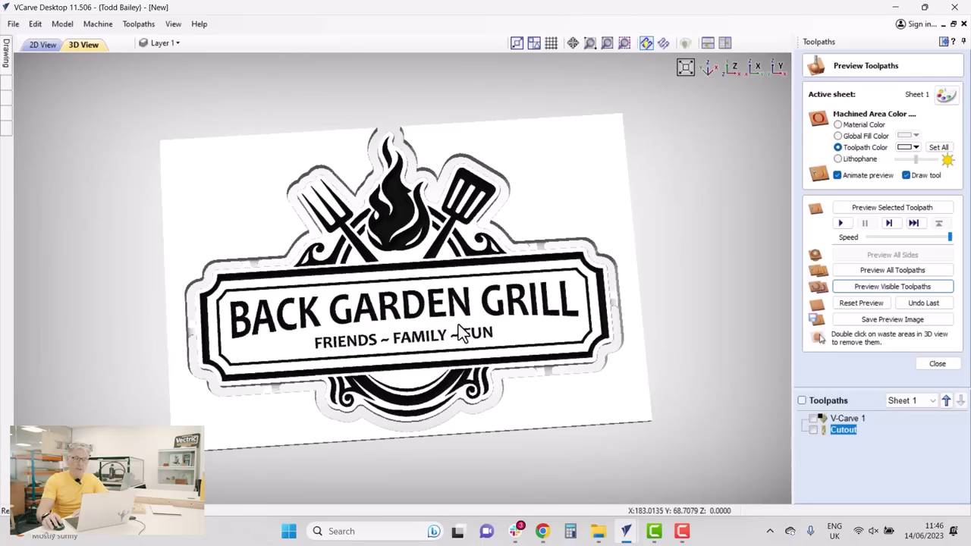